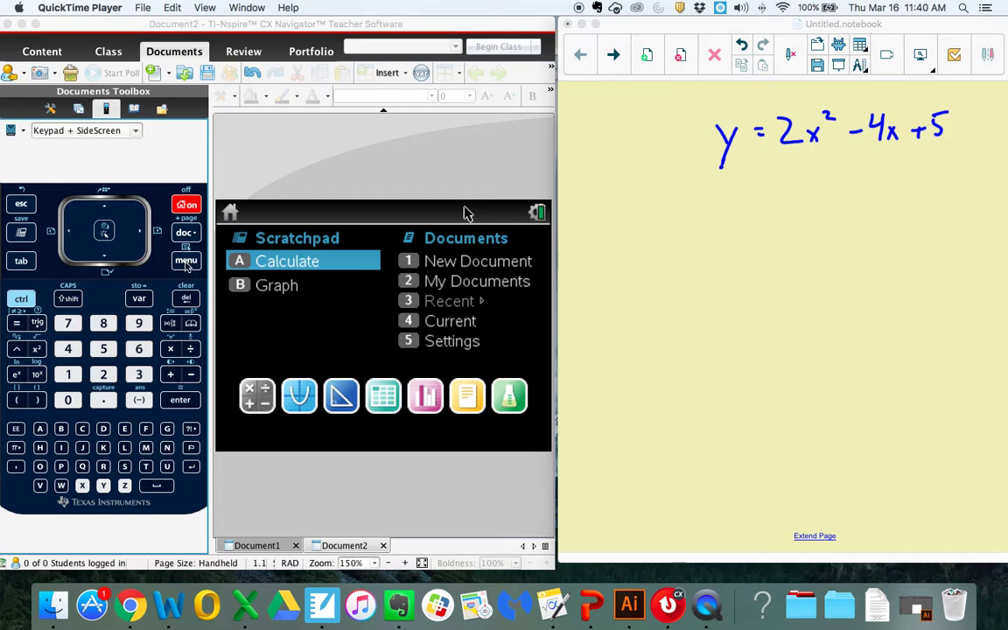
Open the Calculate Scratchpad and start a Define statement from Actions.
{"action": "left_click", "coordinate": [39, 429]}
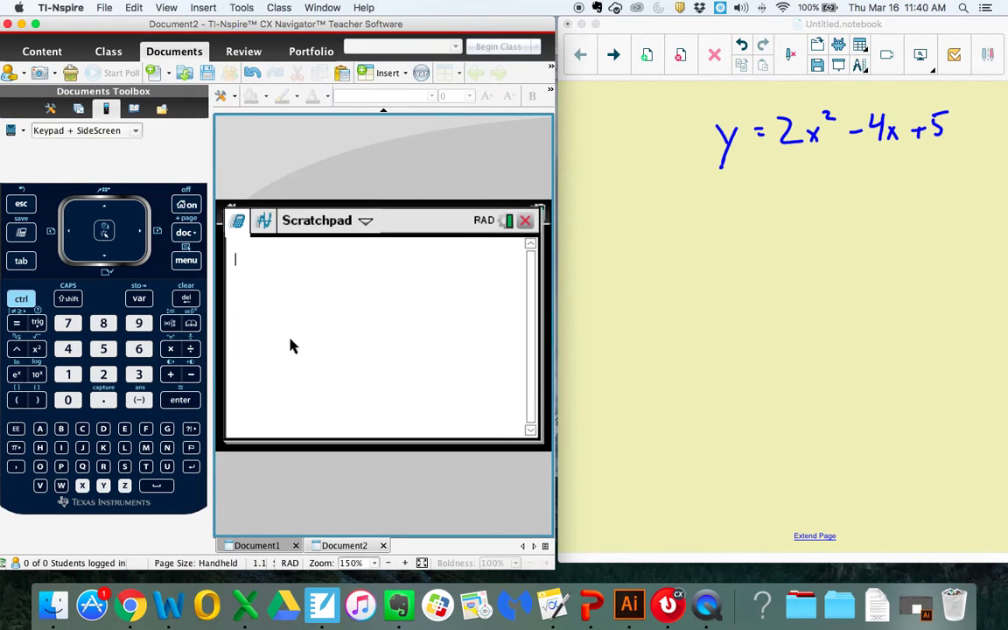
{"action": "left_click", "coordinate": [184, 262]}
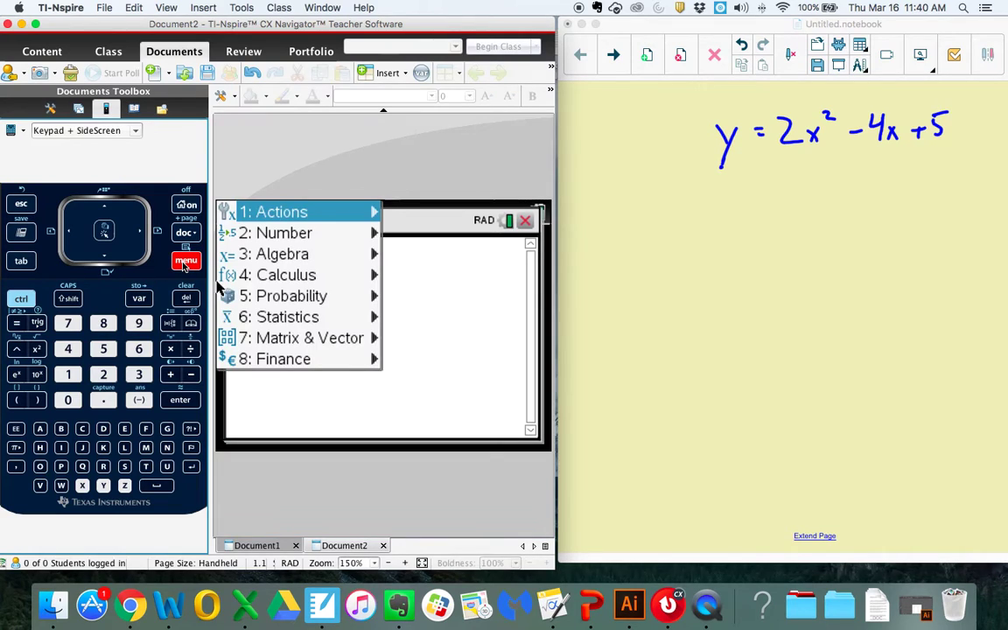
{"action": "left_click", "coordinate": [268, 217]}
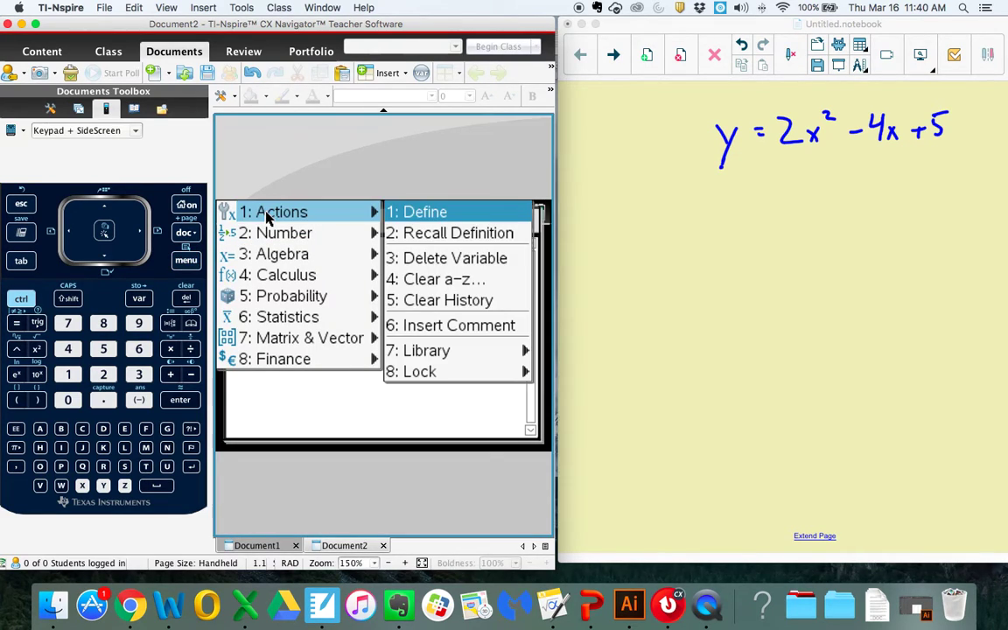
{"action": "left_click", "coordinate": [392, 212]}
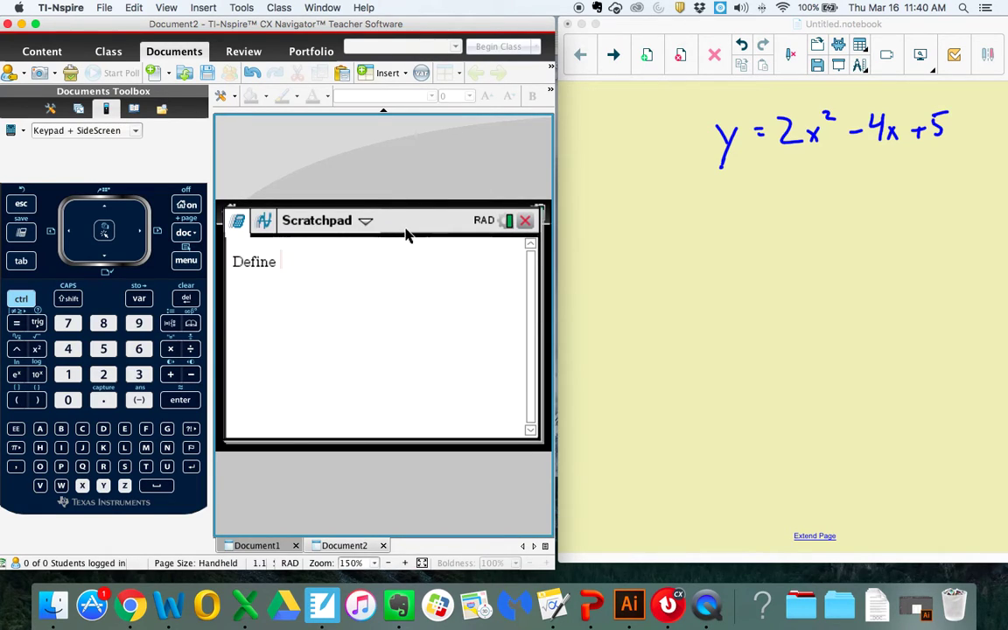
Enter the function name y(x)= after Define.
{"action": "type", "text": "y"}
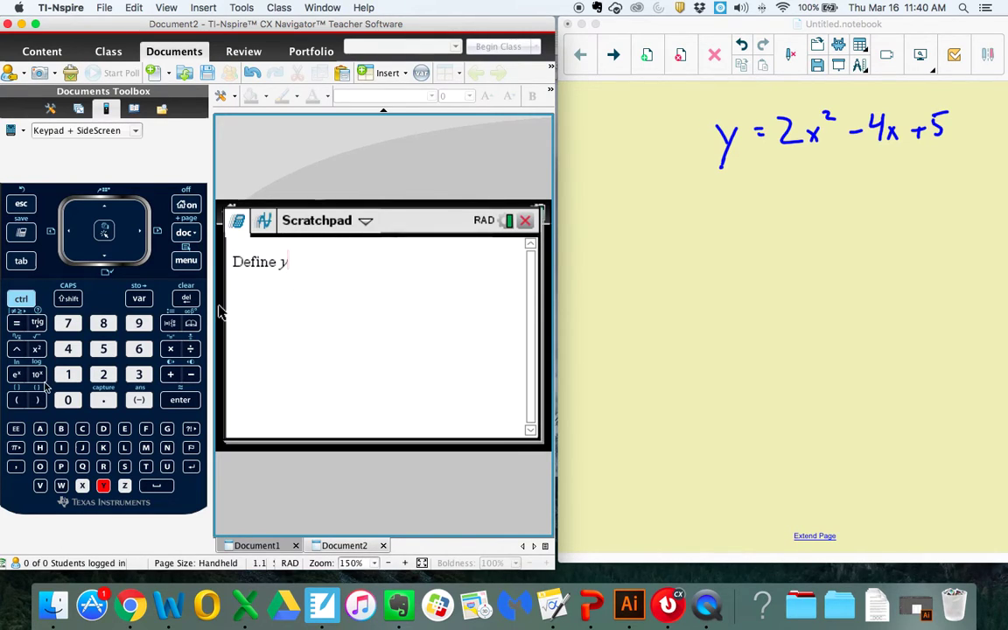
{"action": "left_click", "coordinate": [16, 400]}
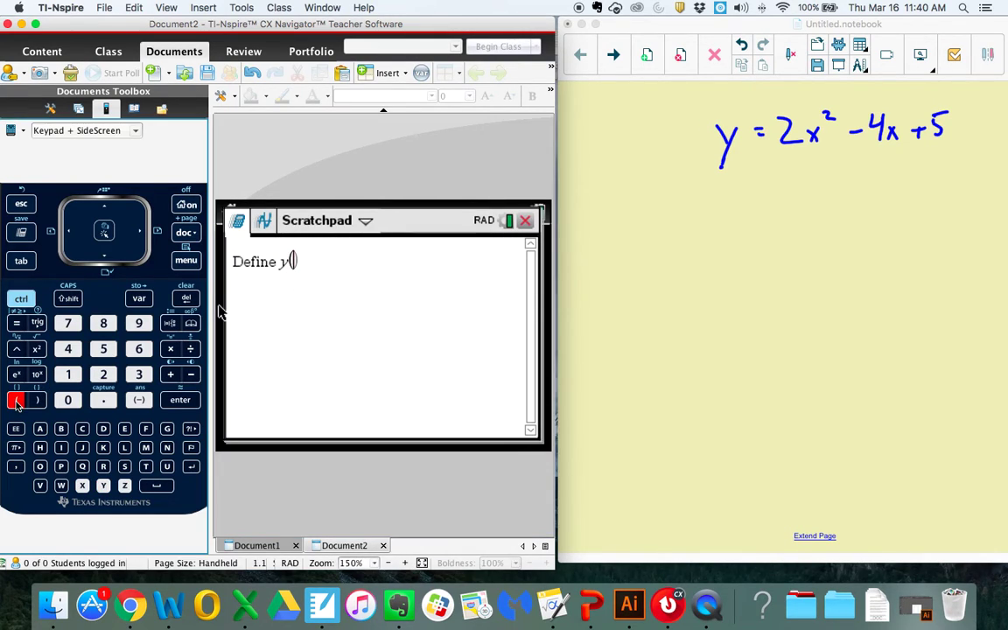
{"action": "left_click", "coordinate": [82, 485]}
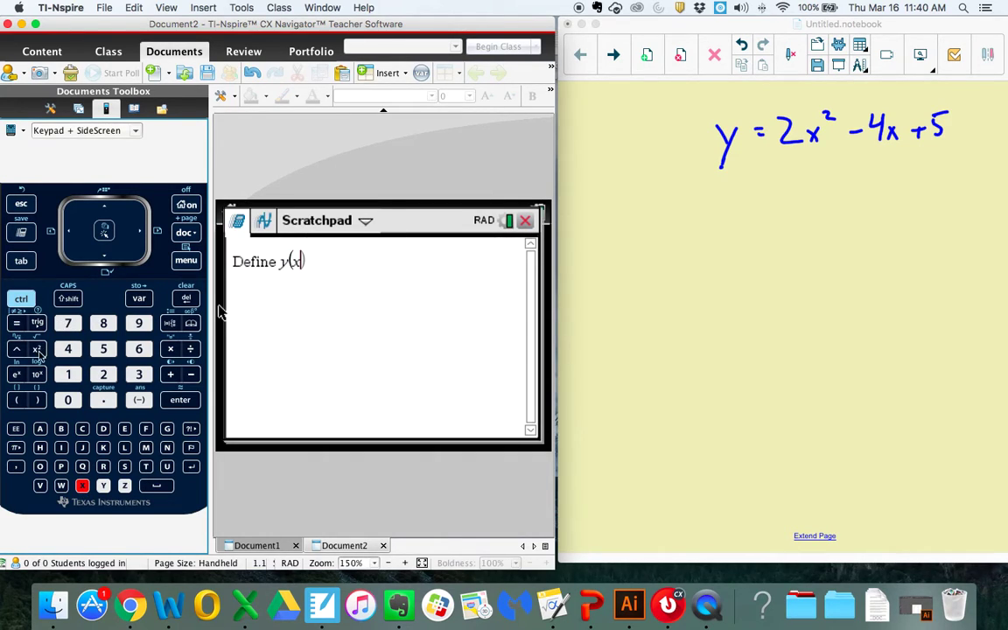
{"action": "left_click", "coordinate": [39, 401]}
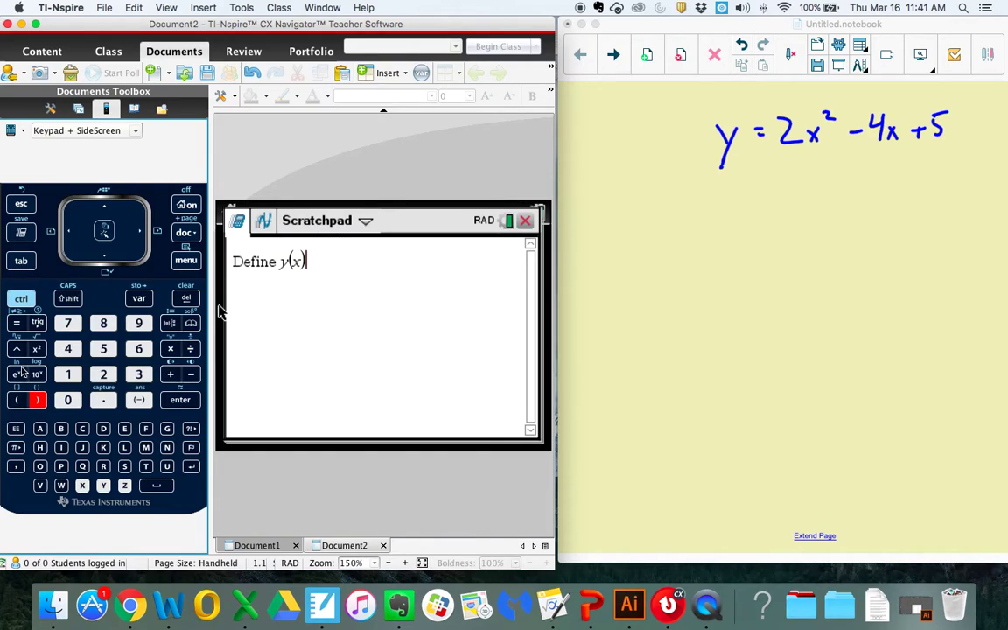
{"action": "left_click", "coordinate": [17, 323]}
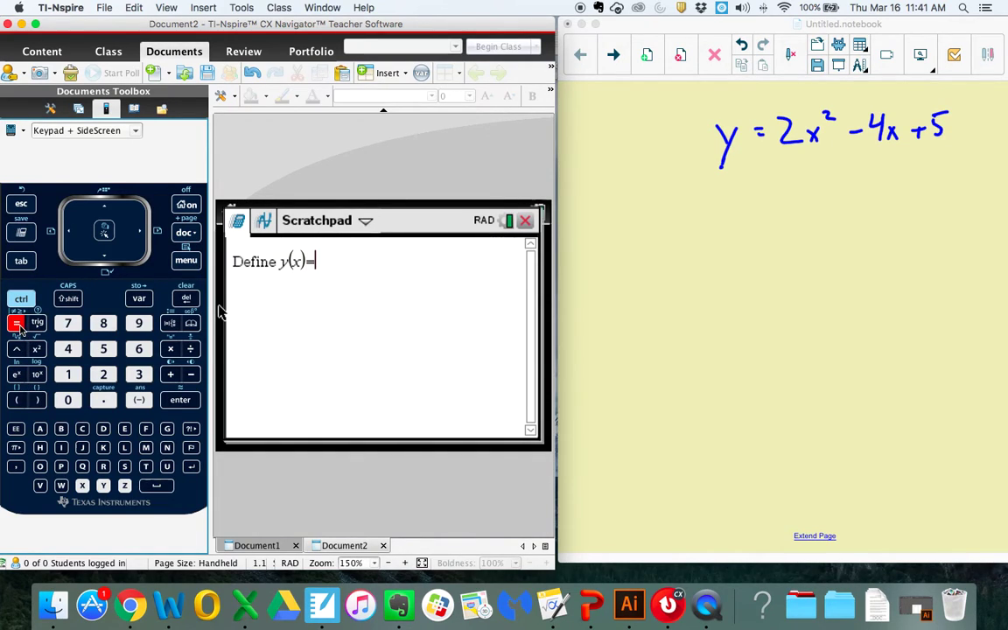
Key in 2x²−4x+5 and store the definition of y(x).
{"action": "left_click", "coordinate": [103, 374]}
{"action": "left_click", "coordinate": [82, 485]}
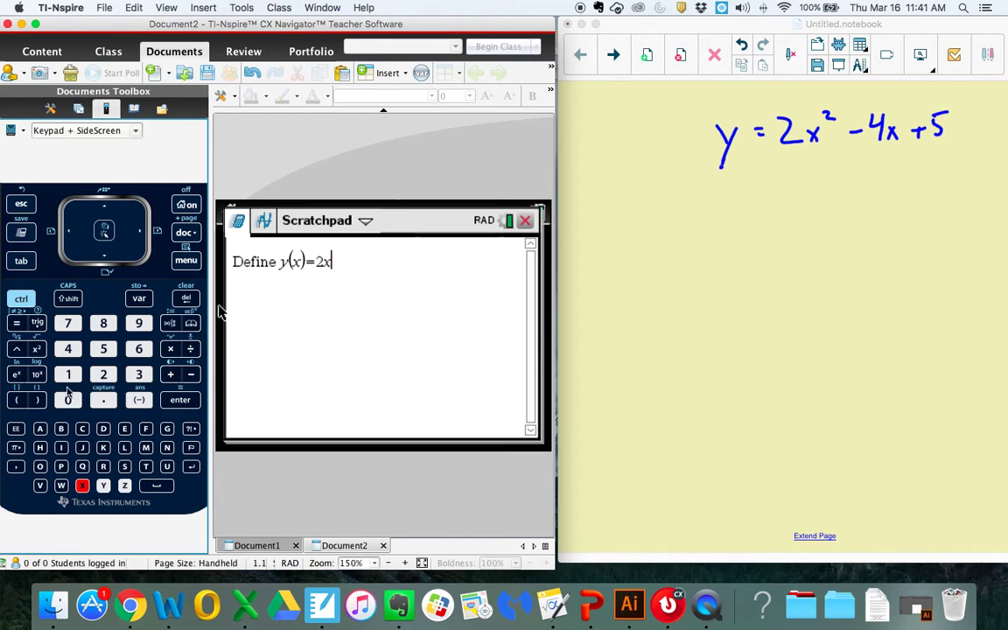
{"action": "left_click", "coordinate": [39, 349]}
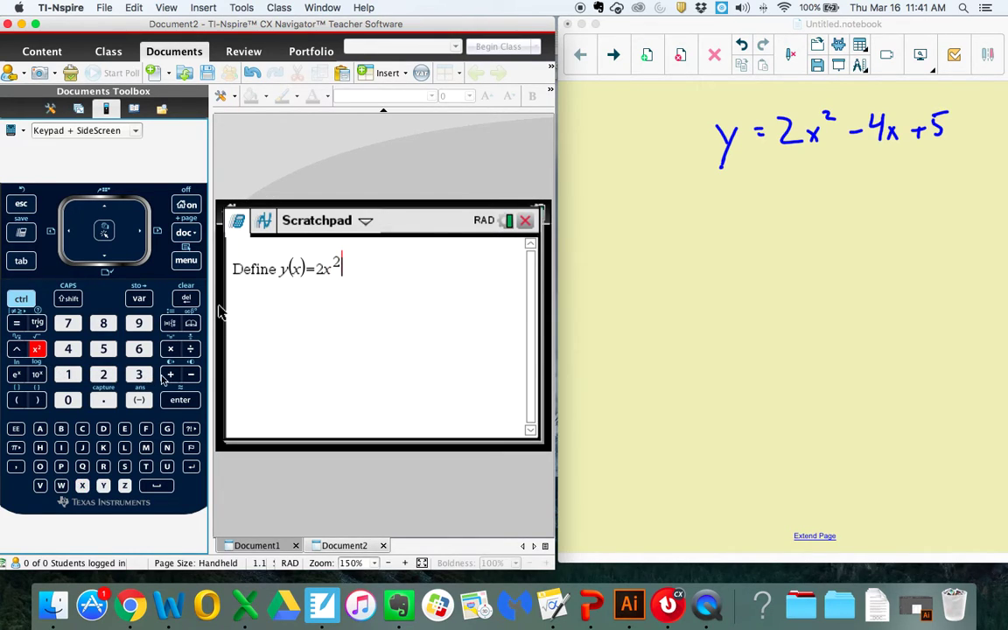
{"action": "left_click", "coordinate": [190, 376]}
{"action": "left_click", "coordinate": [68, 349]}
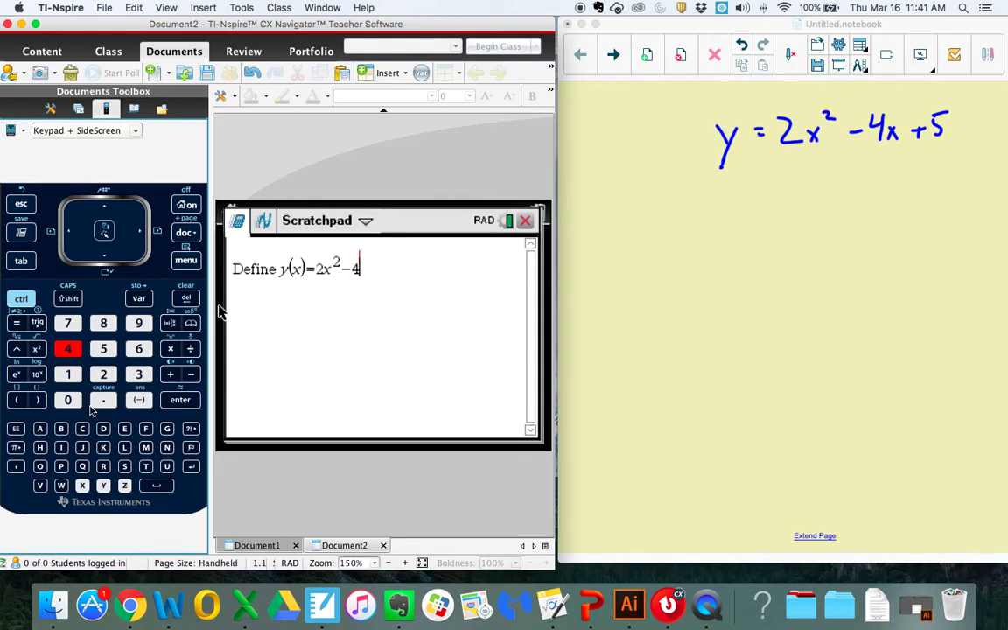
{"action": "left_click", "coordinate": [83, 485]}
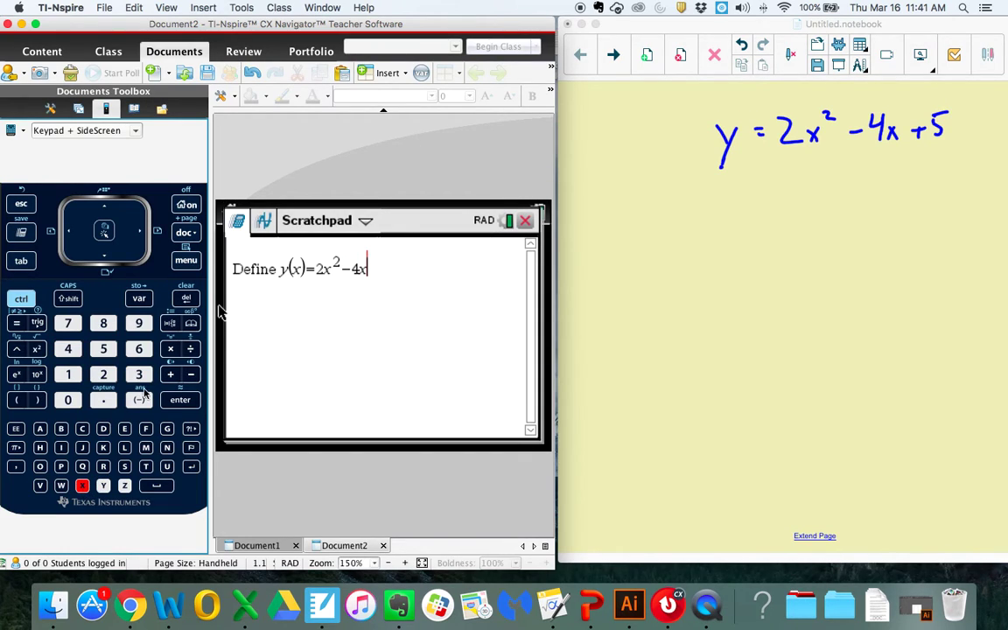
{"action": "left_click", "coordinate": [170, 377]}
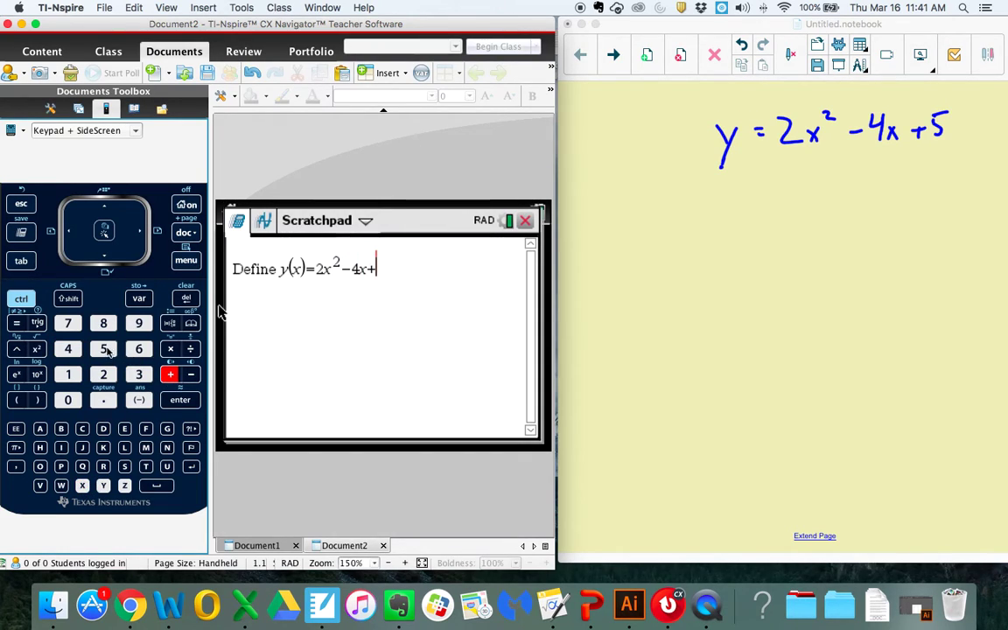
{"action": "left_click", "coordinate": [105, 349]}
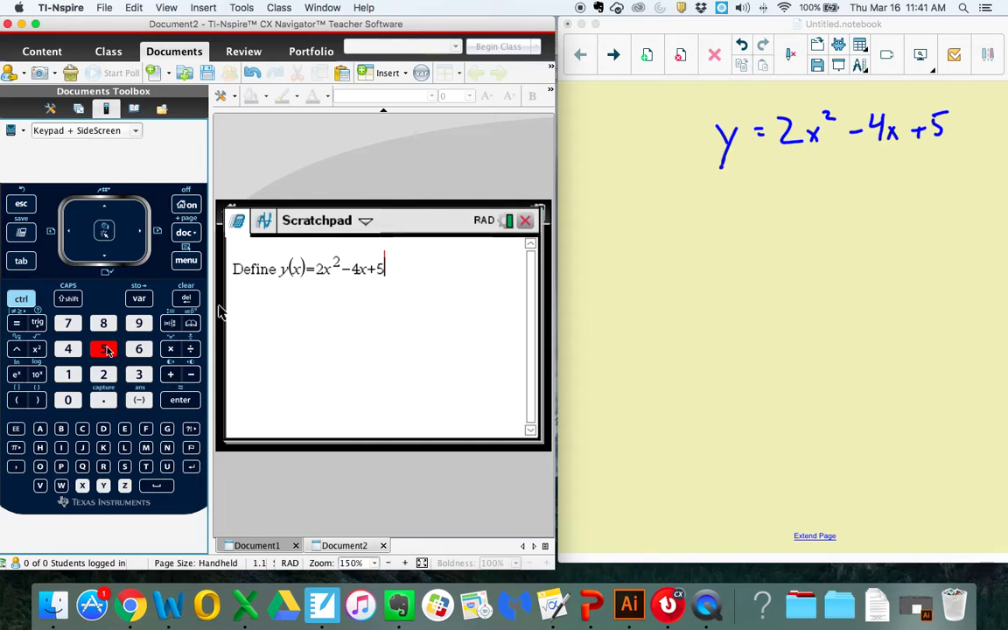
{"action": "left_click", "coordinate": [179, 400]}
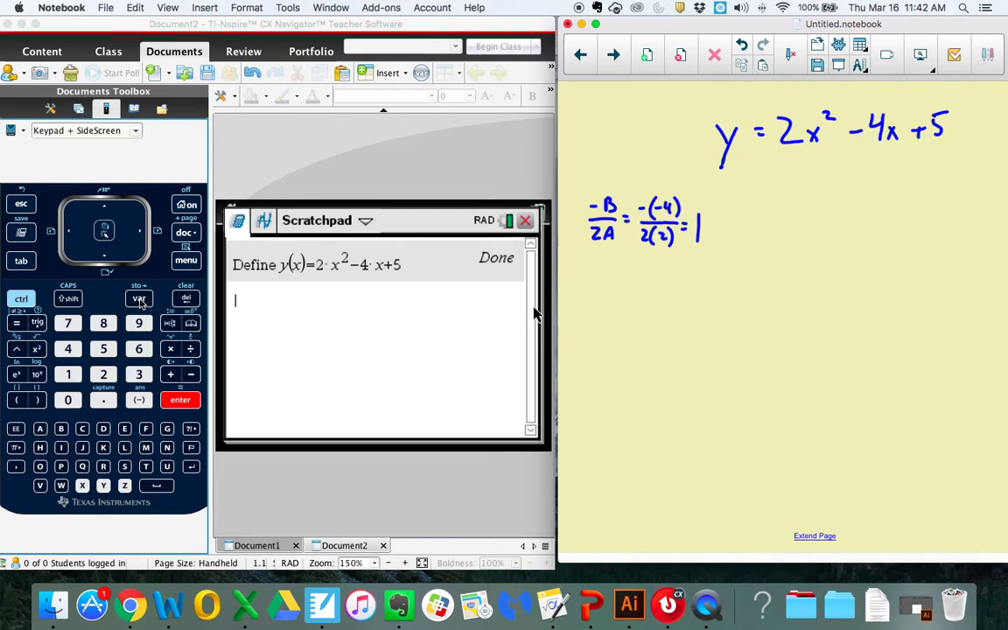
Evaluate y(1) to get 3, then bring the SMART Notebook forward.
{"action": "left_click", "coordinate": [138, 300]}
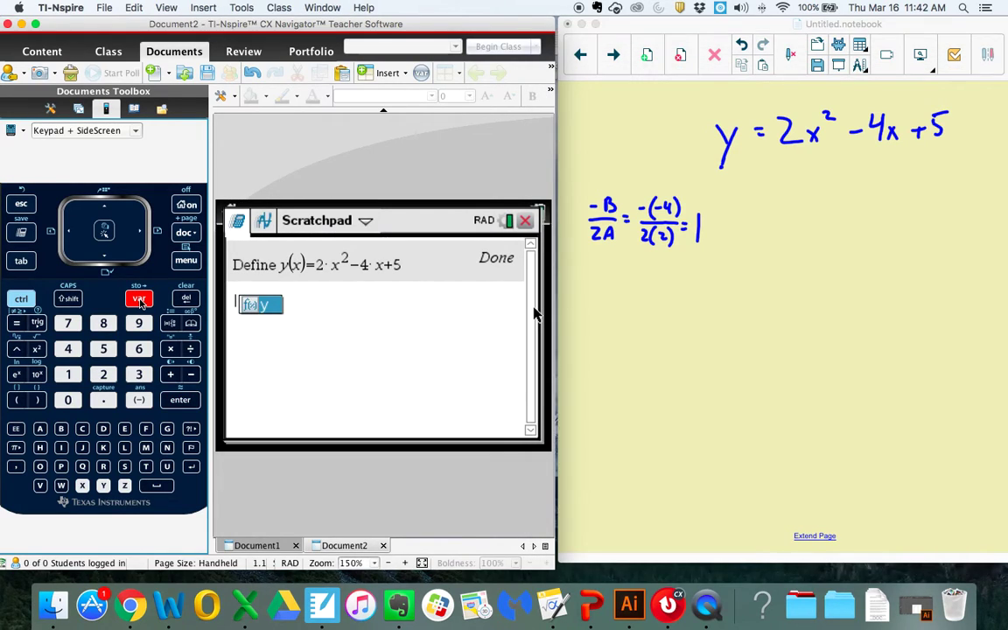
{"action": "left_click", "coordinate": [275, 311]}
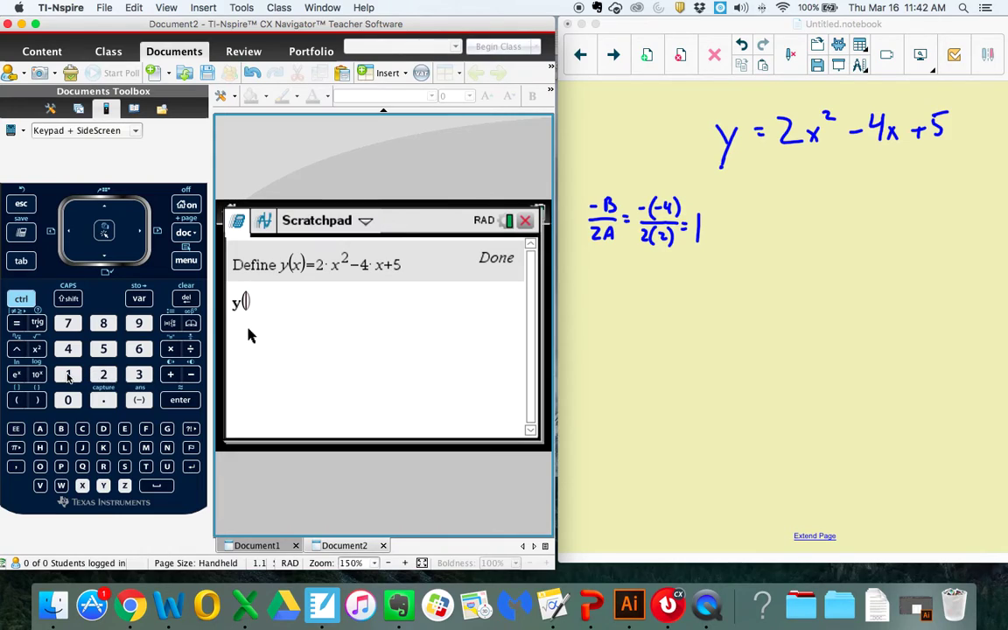
{"action": "left_click", "coordinate": [68, 375]}
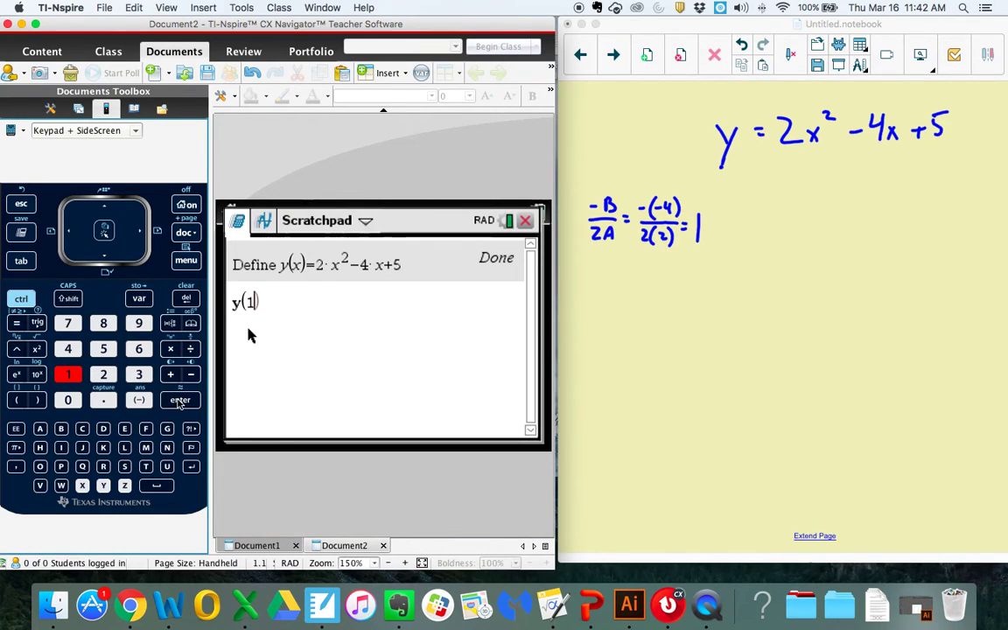
{"action": "left_click", "coordinate": [181, 400]}
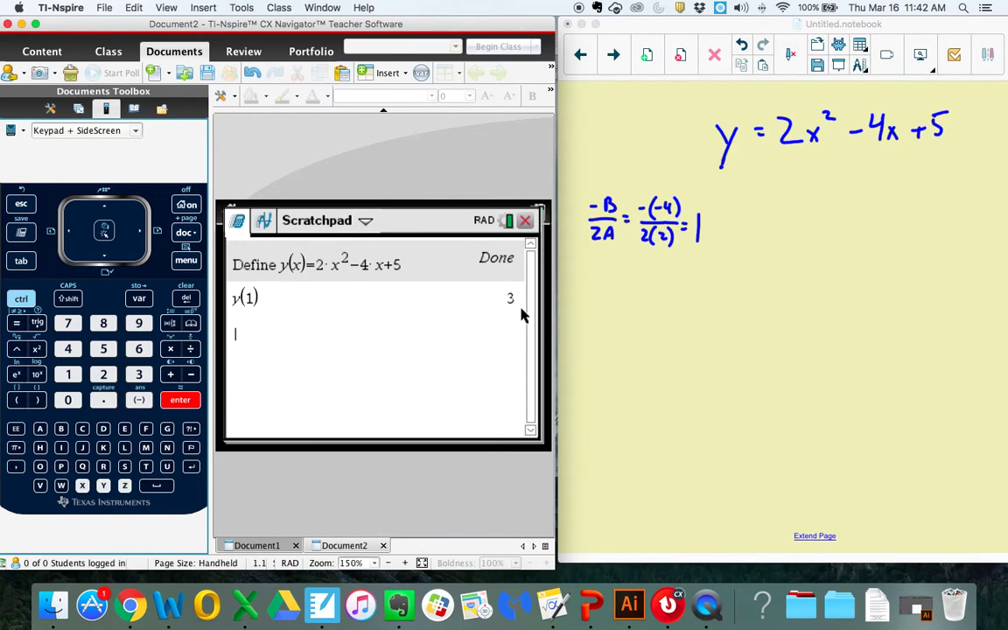
{"action": "left_click", "coordinate": [613, 55]}
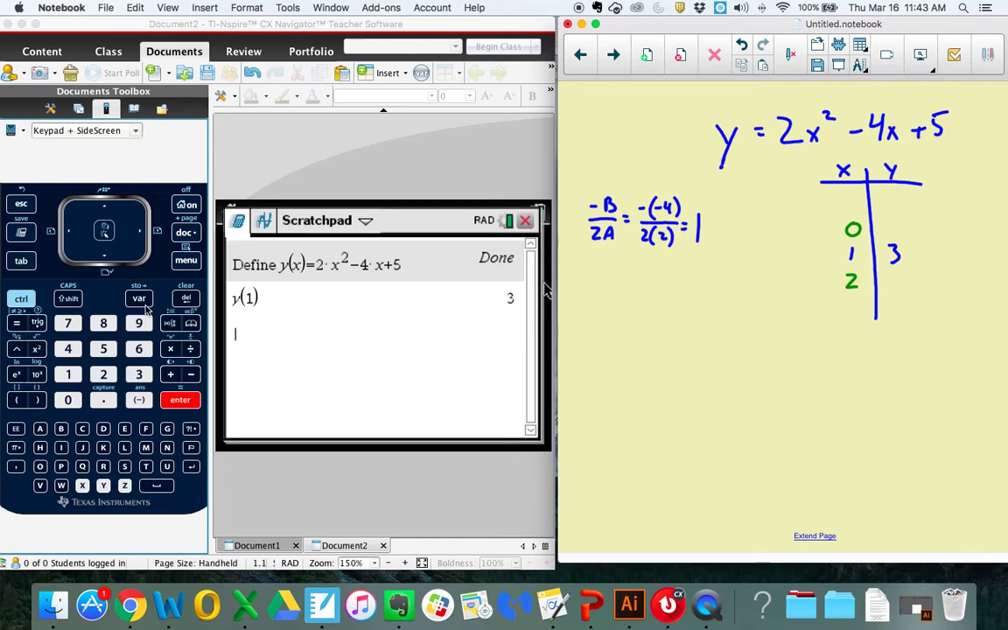
Evaluate y(0) from the variable list, giving 5.
{"action": "left_click", "coordinate": [138, 298]}
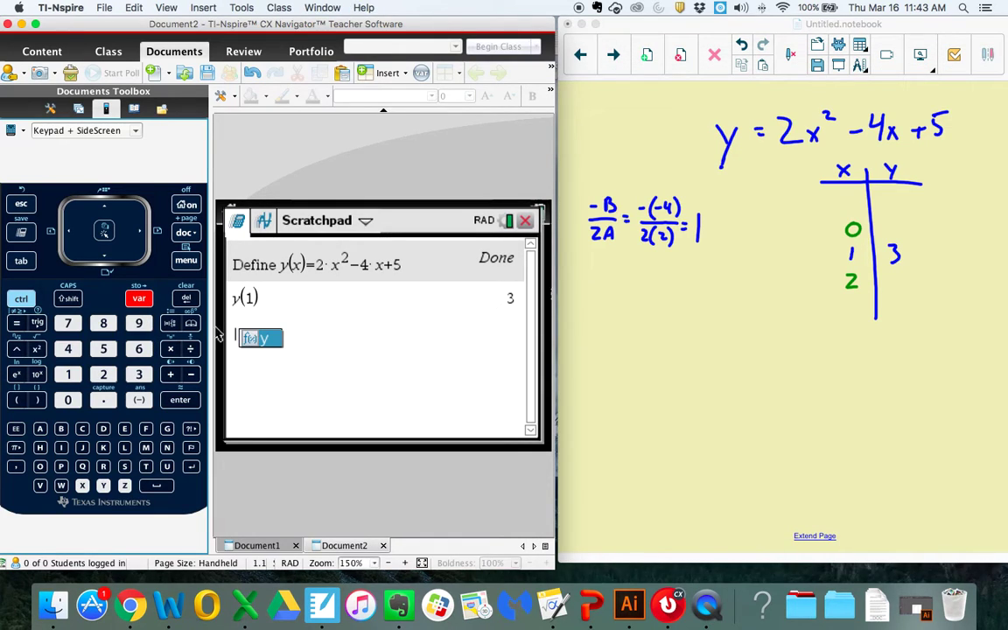
{"action": "left_click", "coordinate": [263, 339]}
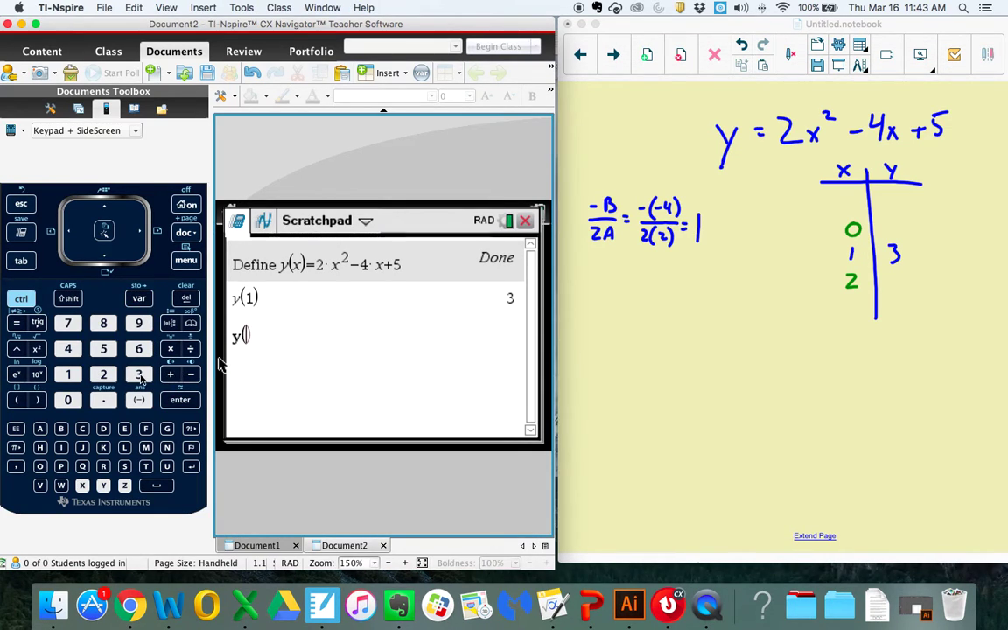
{"action": "type", "text": "0"}
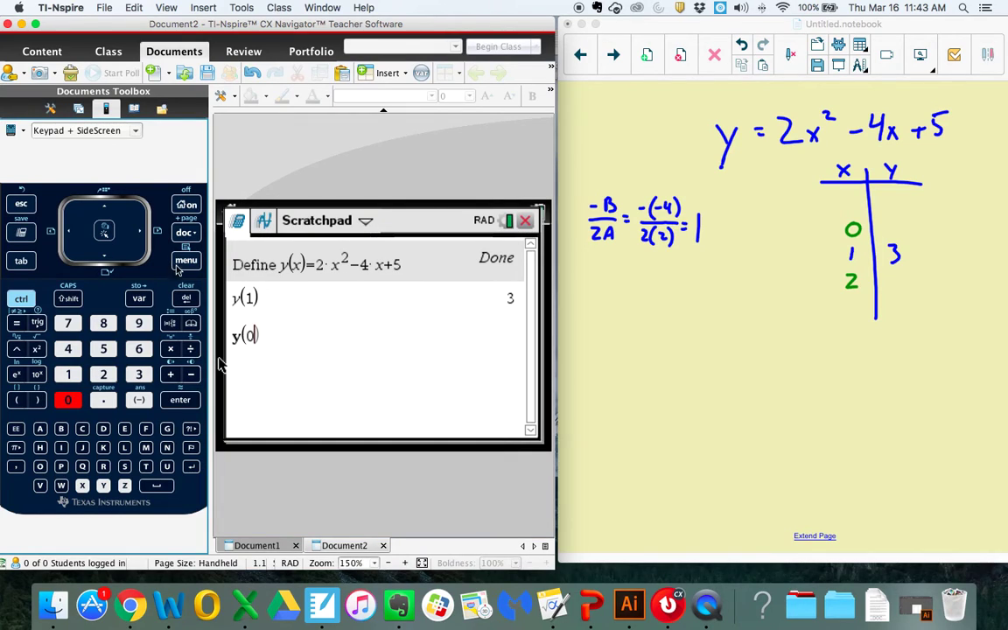
{"action": "key", "text": "Return"}
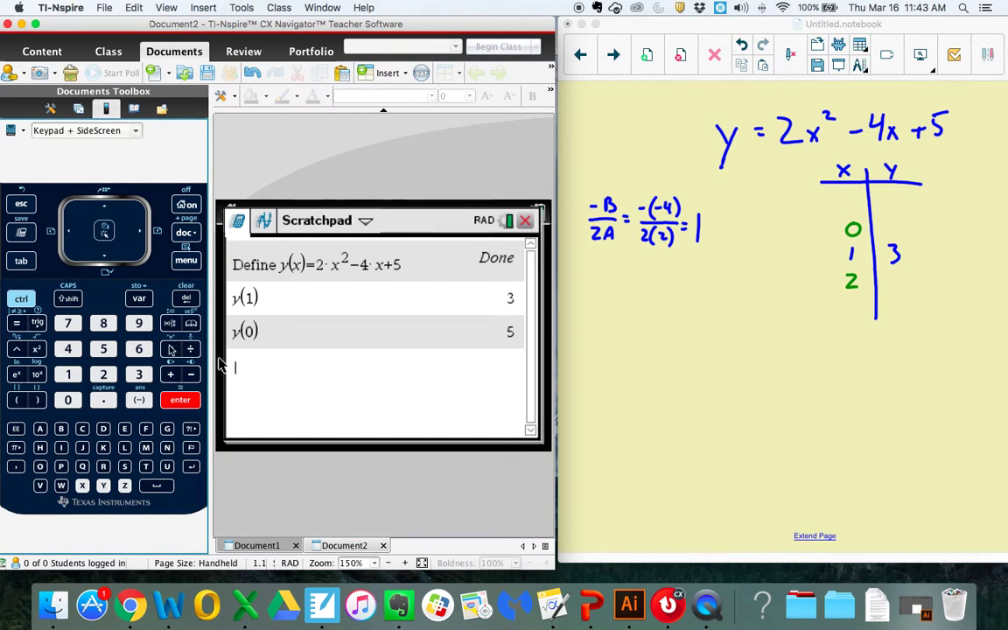
Evaluate y(2), giving 5, and bring the notebook forward.
{"action": "left_click", "coordinate": [140, 299]}
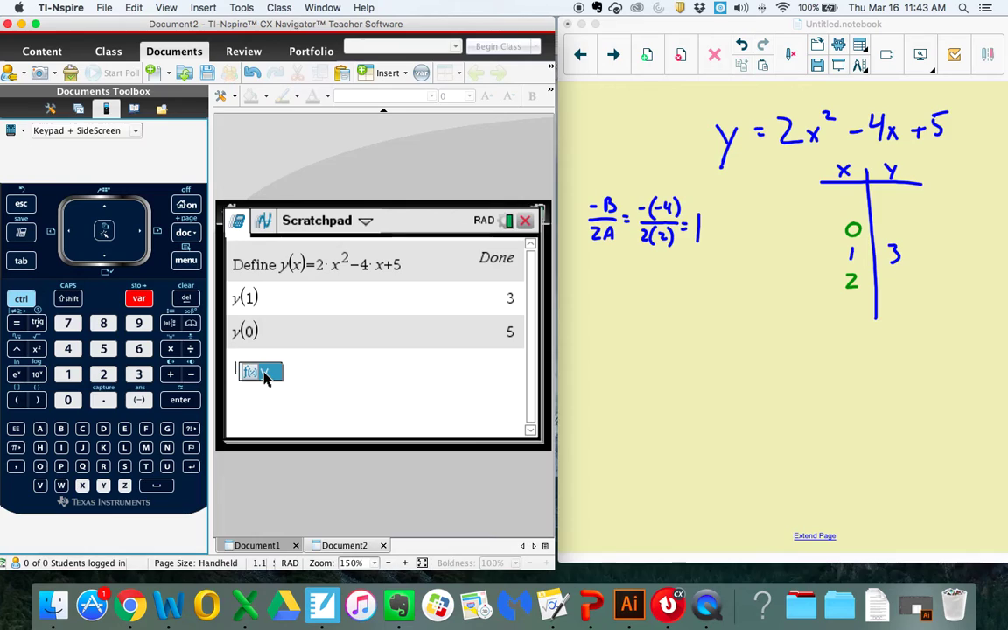
{"action": "left_click", "coordinate": [265, 375]}
{"action": "type", "text": "2"}
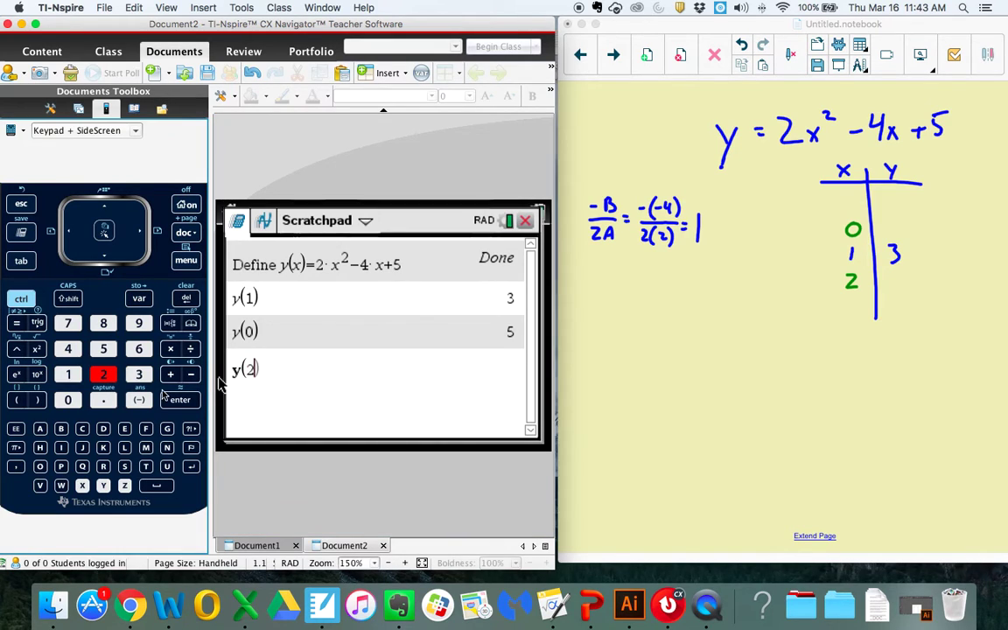
{"action": "left_click", "coordinate": [167, 397]}
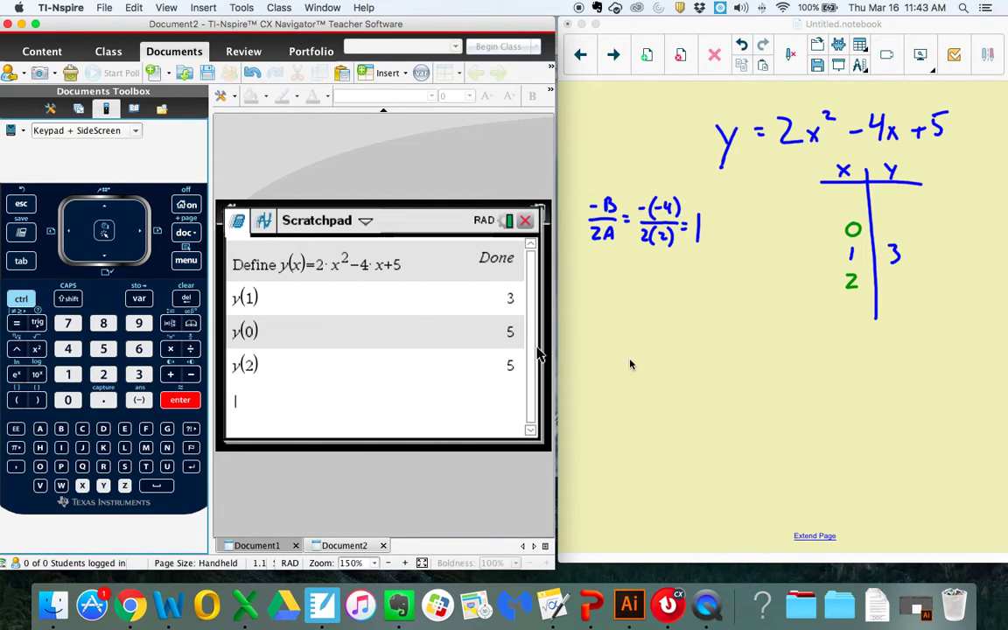
{"action": "left_click", "coordinate": [615, 57]}
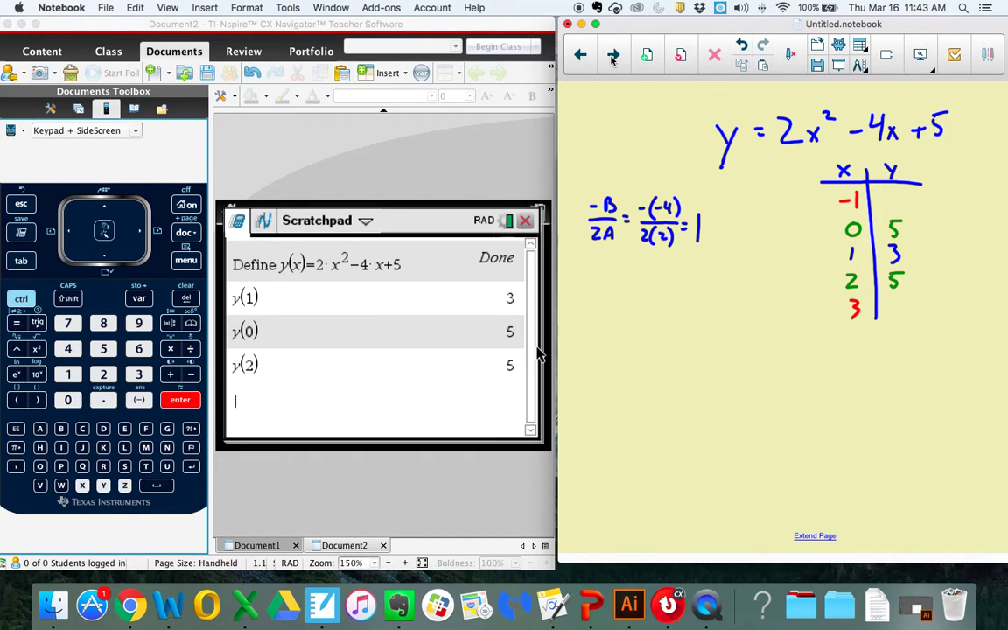
Evaluate y(3), giving 11, and return to the notebook to record it.
{"action": "left_click", "coordinate": [140, 298]}
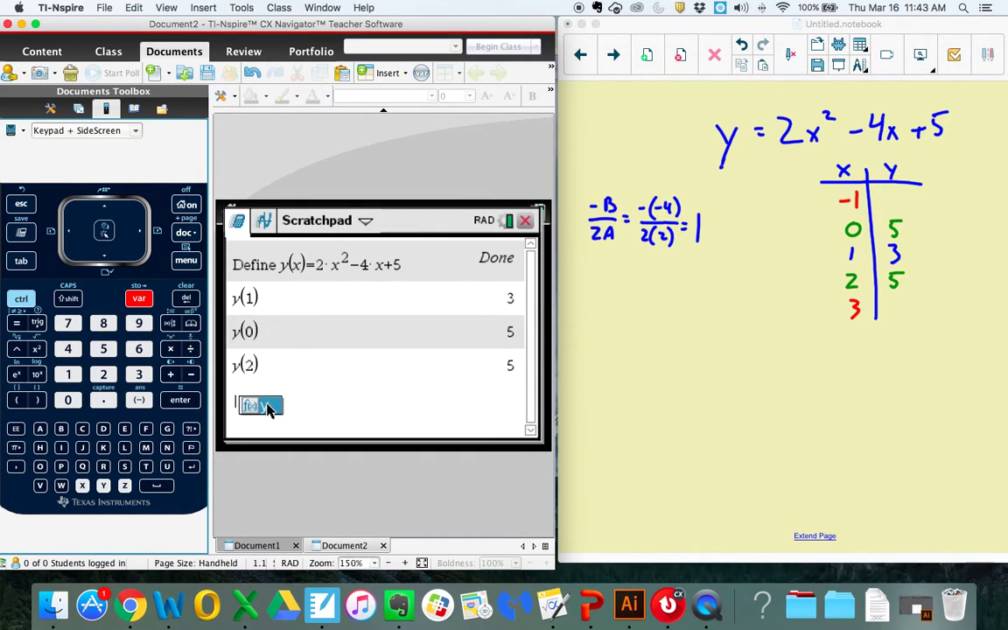
{"action": "left_click", "coordinate": [263, 405]}
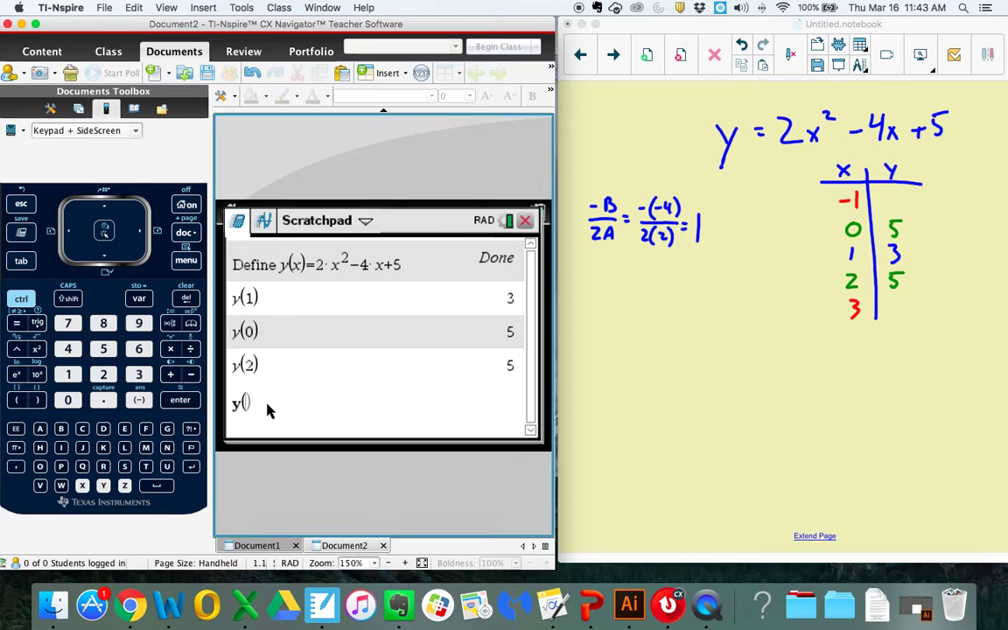
{"action": "left_click", "coordinate": [138, 376]}
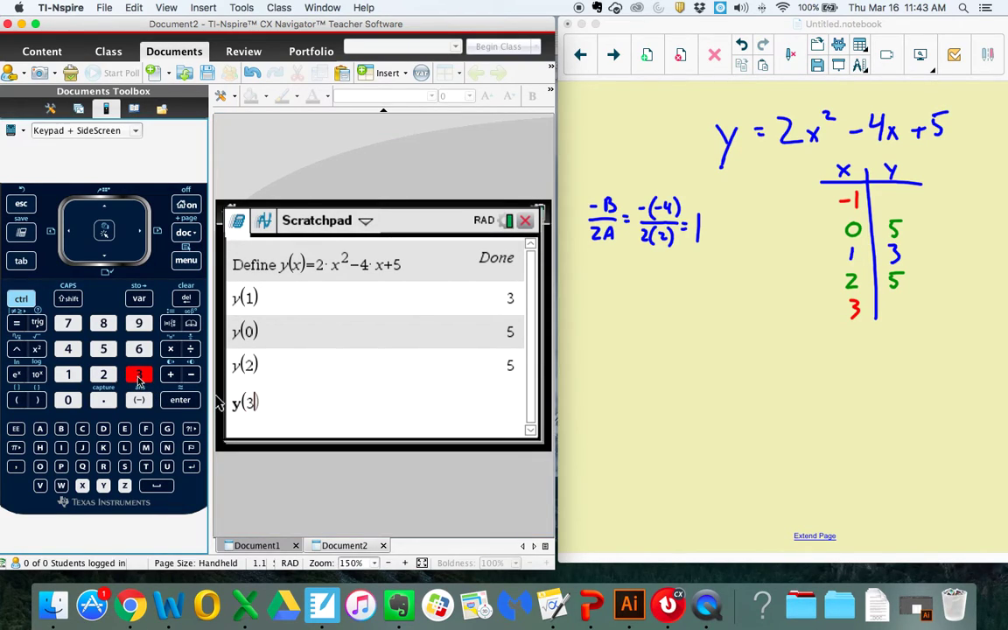
{"action": "left_click", "coordinate": [178, 402]}
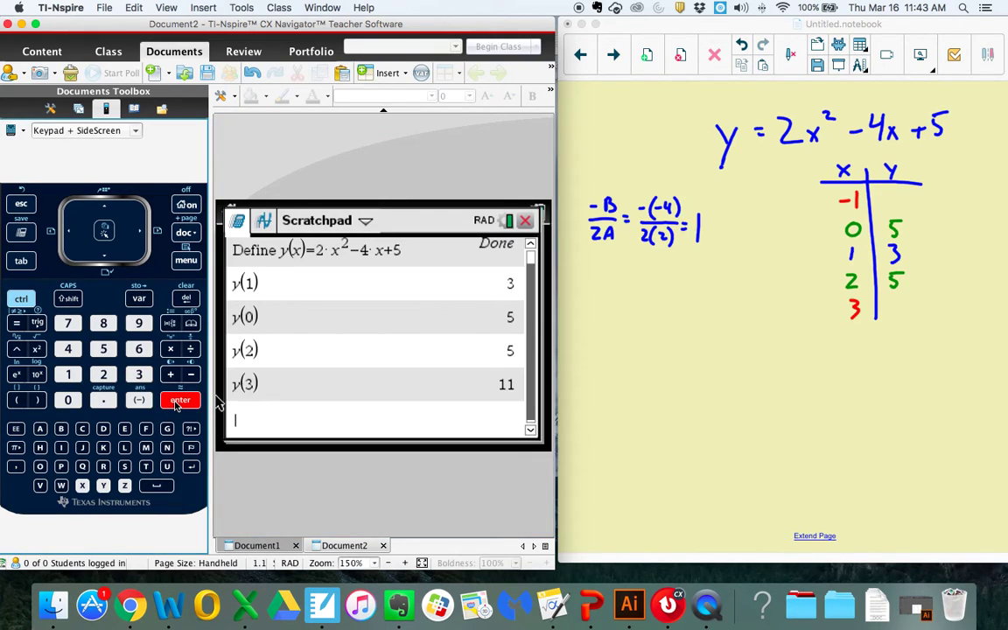
{"action": "left_click", "coordinate": [618, 61]}
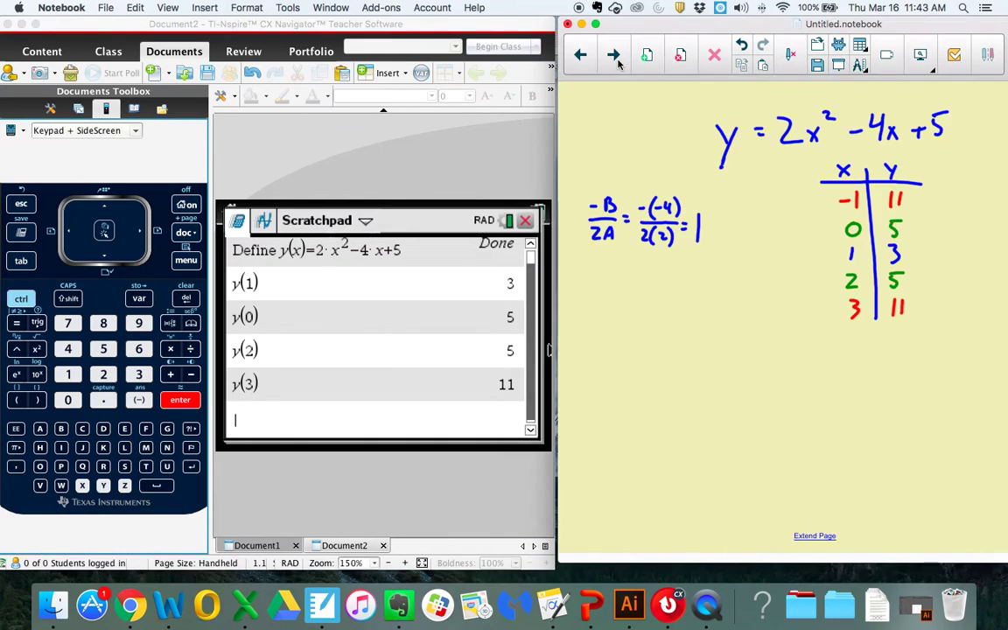
Bring up the Scratchpad's list of defined functions.
{"action": "left_click", "coordinate": [139, 299]}
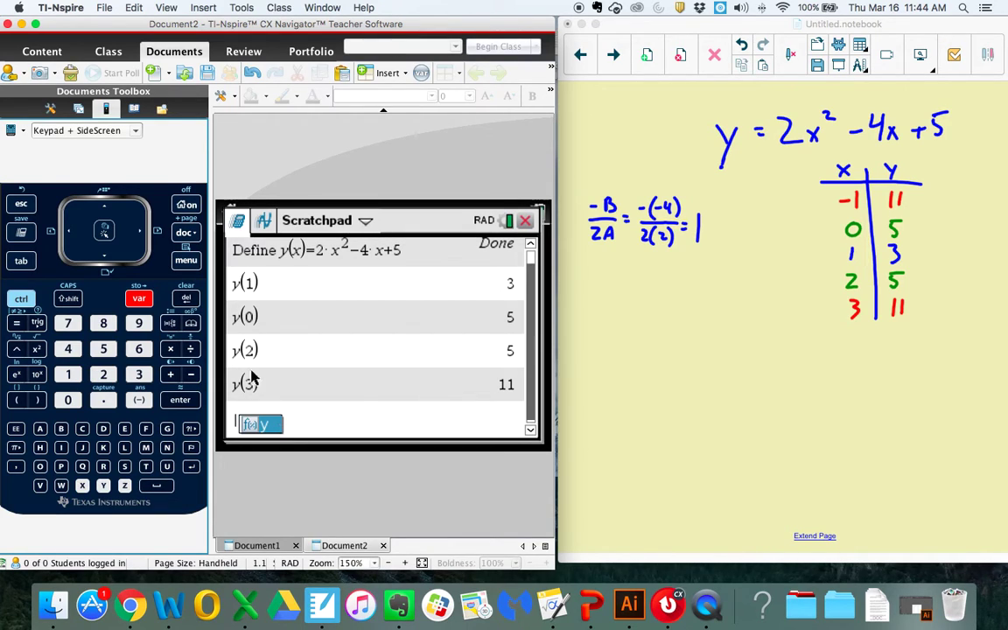
Dismiss the function list, show the notebook's VERTEX −B/2A page, and open the command menu.
{"action": "left_click", "coordinate": [22, 205]}
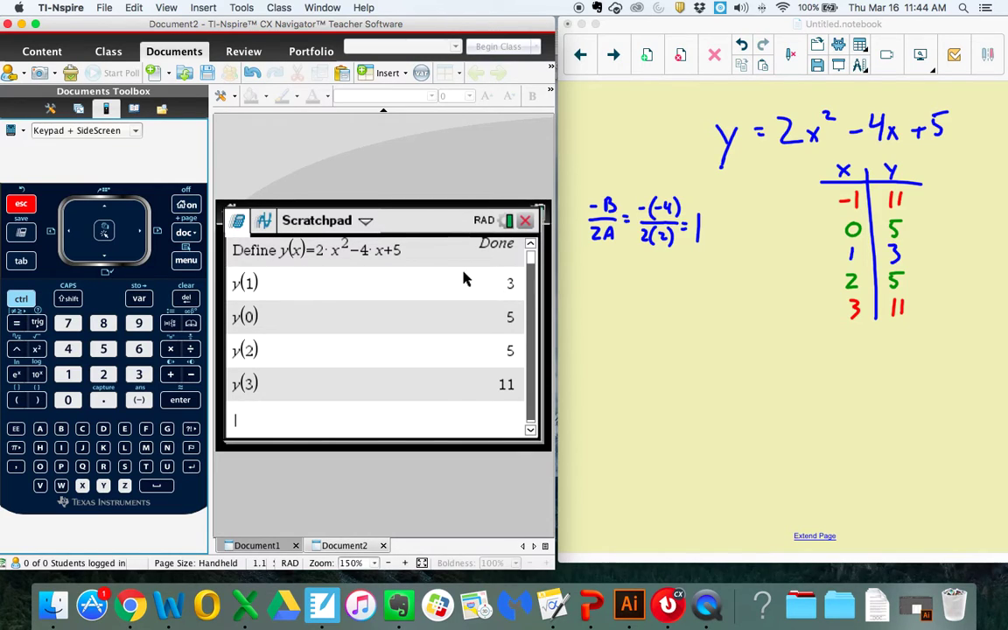
{"action": "left_click", "coordinate": [615, 61]}
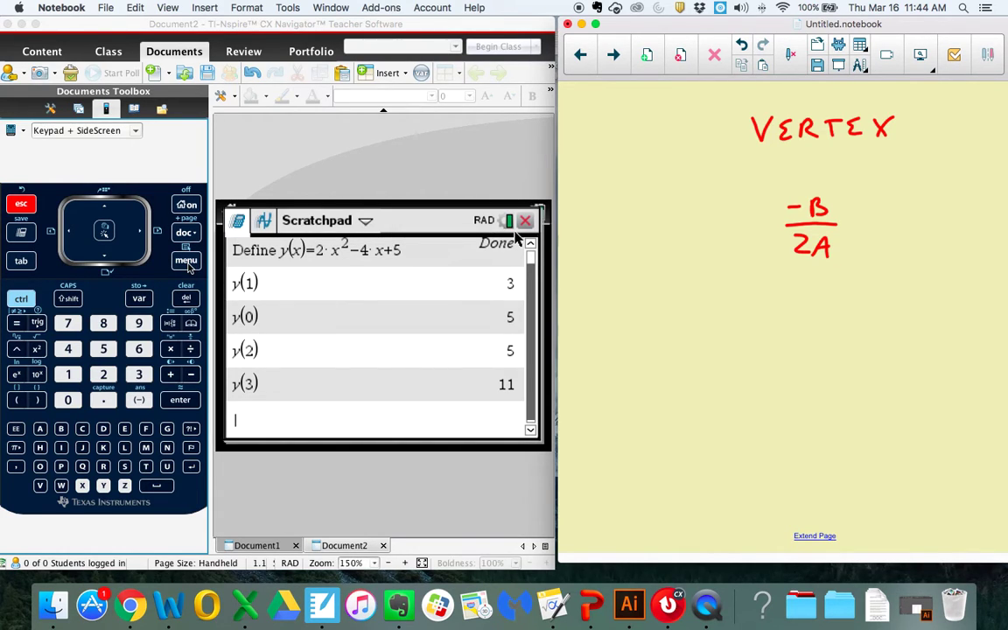
{"action": "left_click", "coordinate": [186, 261]}
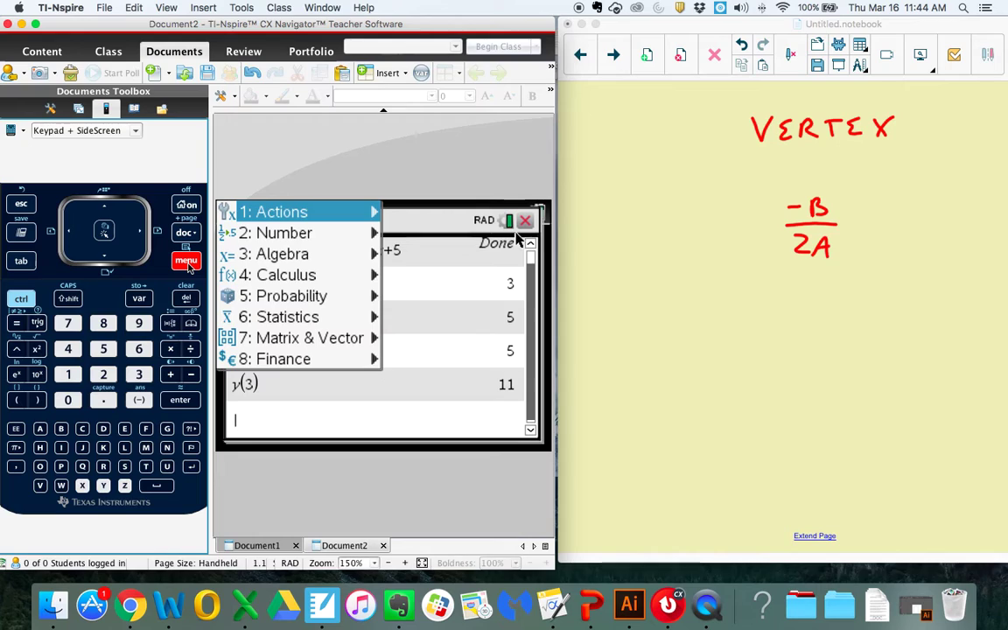
Start a Define statement for the function vertex(a,b).
{"action": "mouse_move", "coordinate": [302, 210]}
{"action": "left_click", "coordinate": [428, 221]}
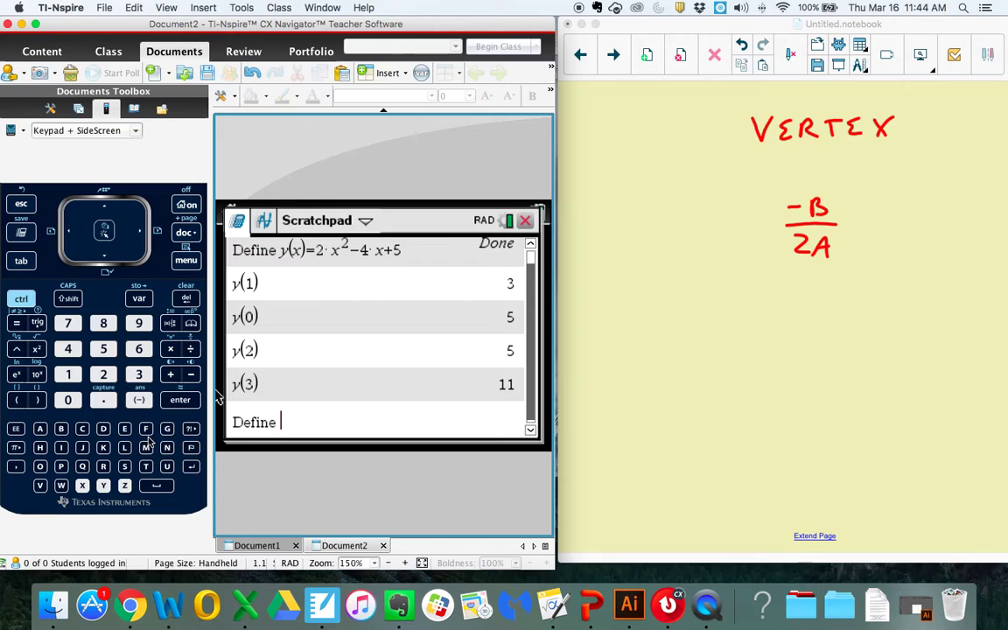
{"action": "type", "text": "vertex"}
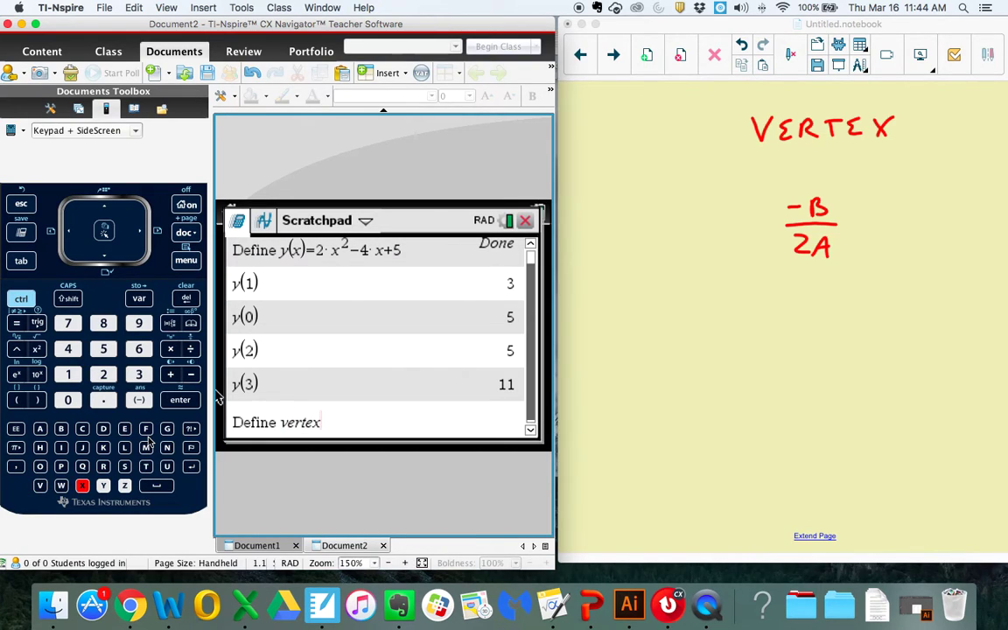
{"action": "type", "text": "("}
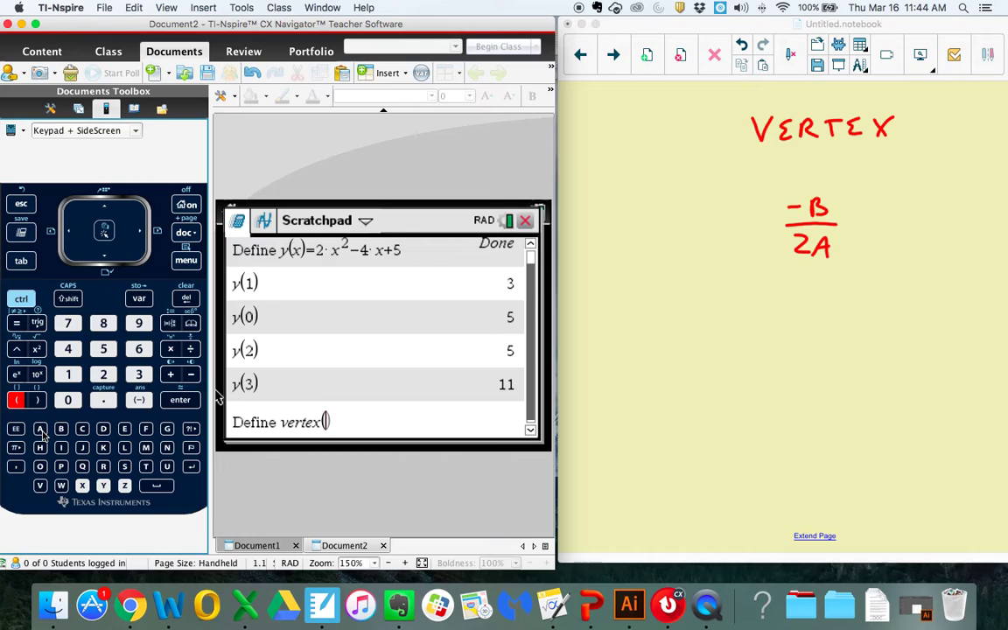
{"action": "left_click", "coordinate": [40, 430]}
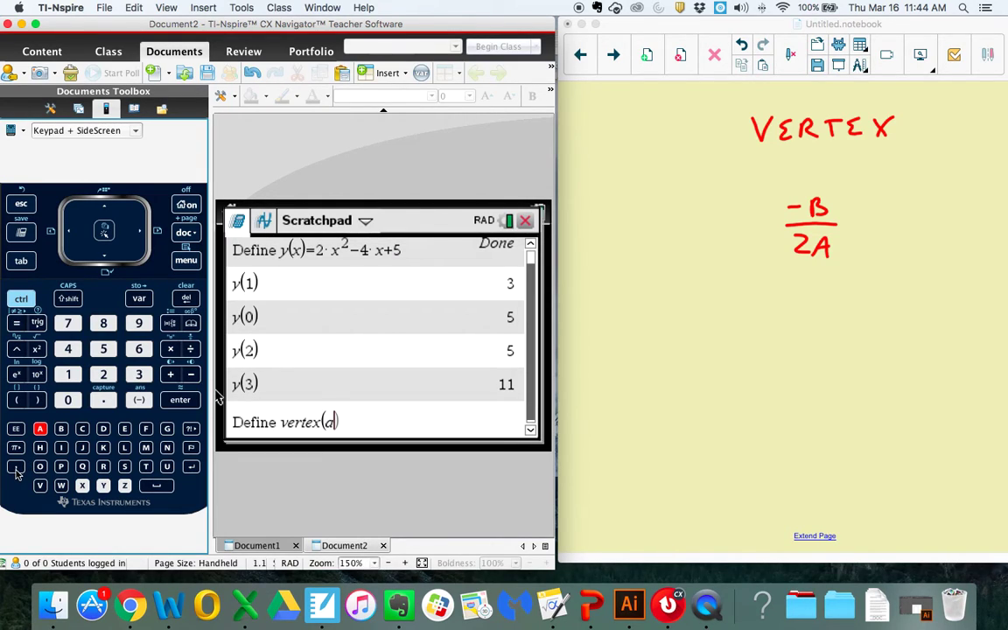
{"action": "left_click", "coordinate": [16, 468]}
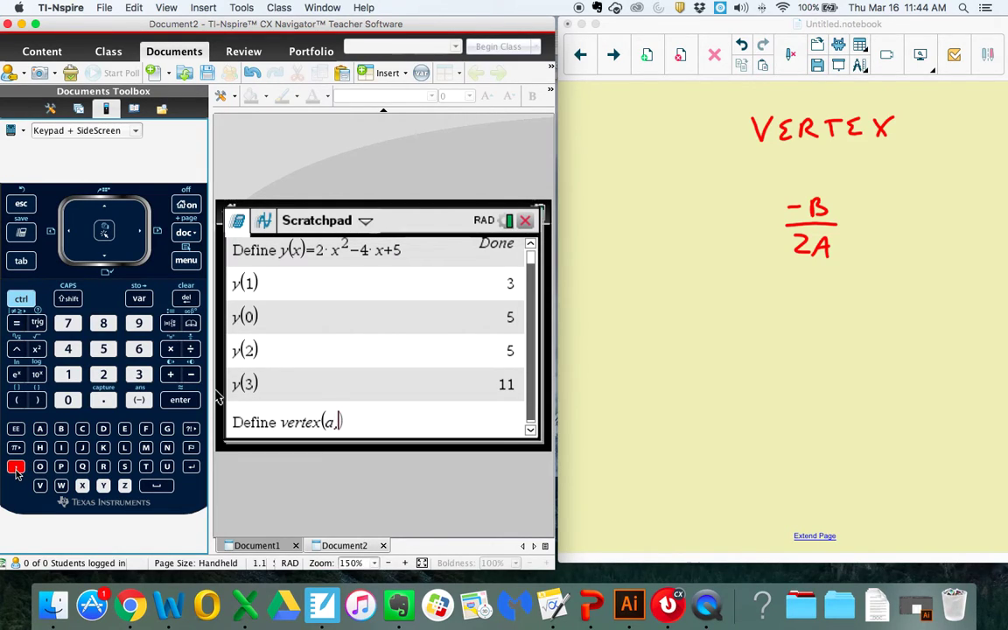
{"action": "left_click", "coordinate": [61, 428]}
{"action": "left_click", "coordinate": [39, 401]}
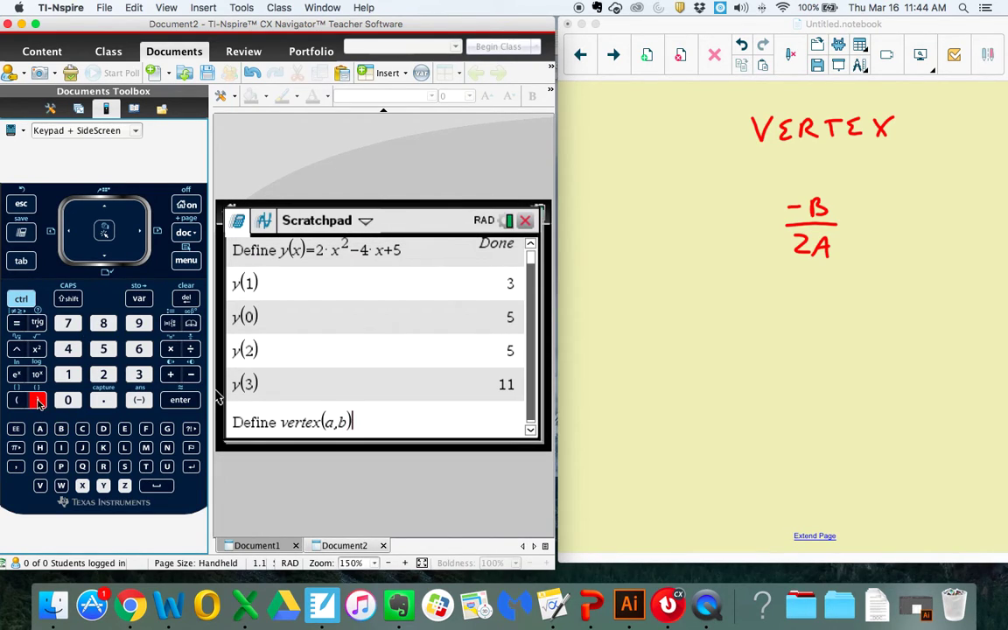
Enter =−b/(2a) as a fraction and confirm the vertex definition.
{"action": "left_click", "coordinate": [16, 323]}
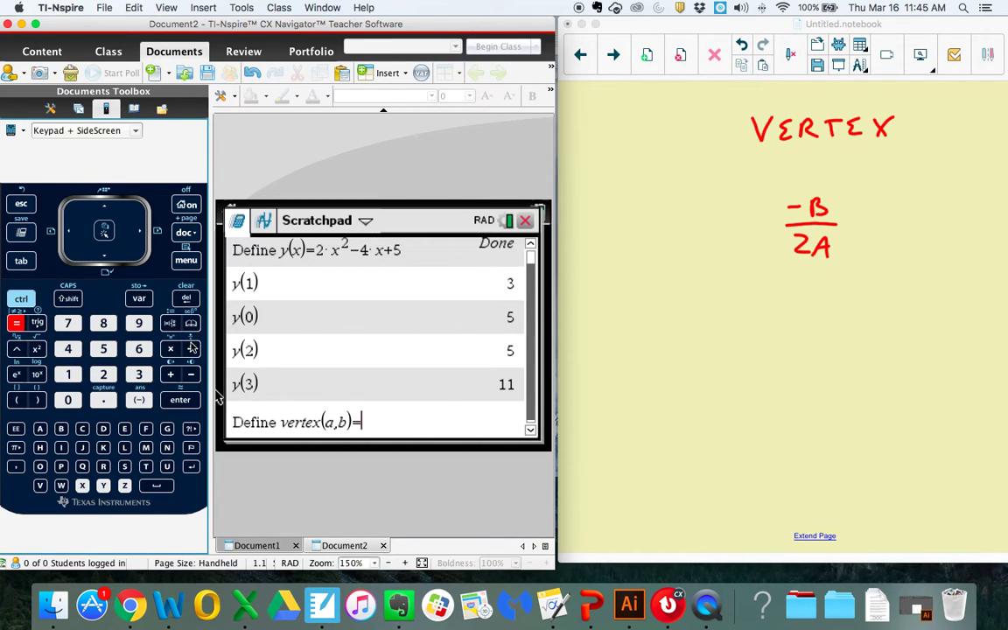
{"action": "left_click", "coordinate": [22, 298]}
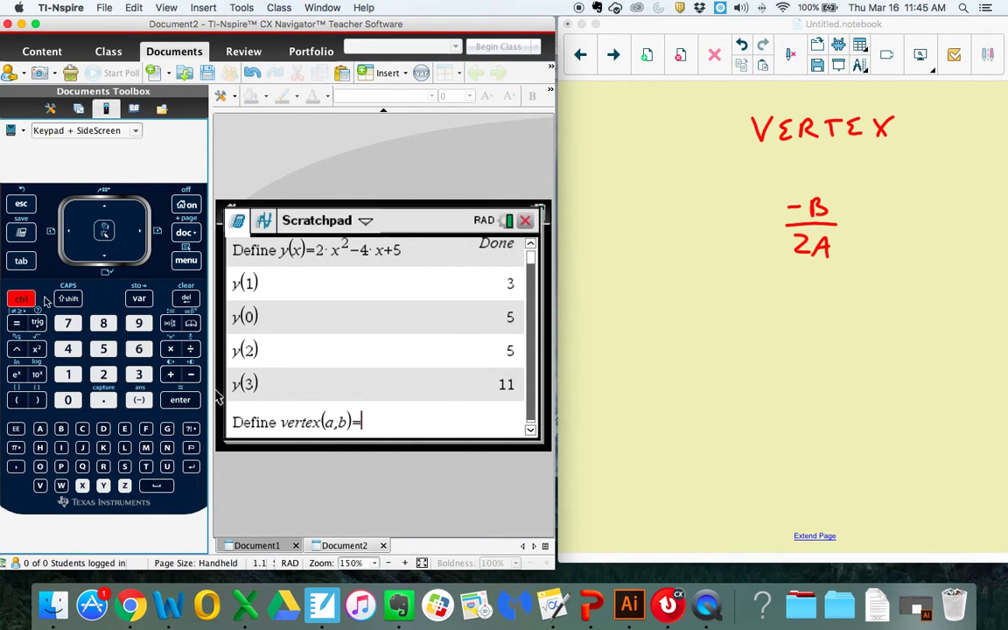
{"action": "left_click", "coordinate": [191, 349]}
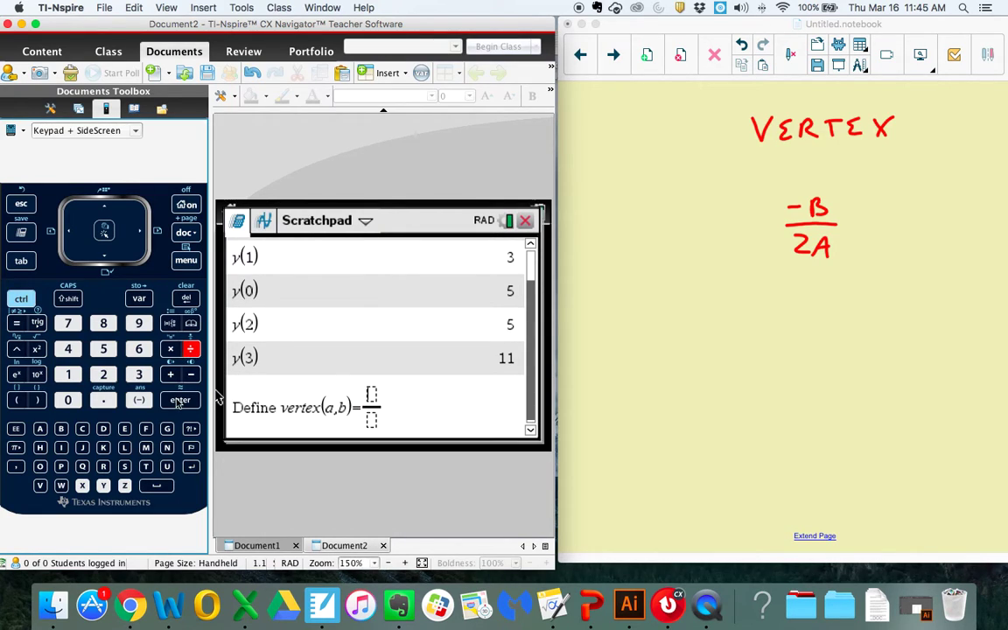
{"action": "left_click", "coordinate": [139, 400]}
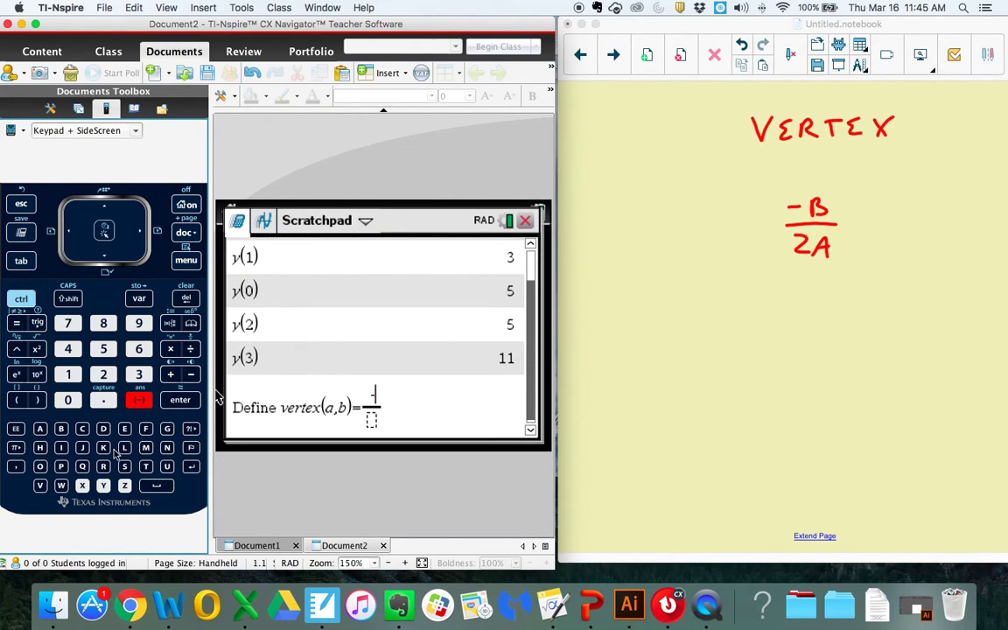
{"action": "left_click", "coordinate": [62, 428]}
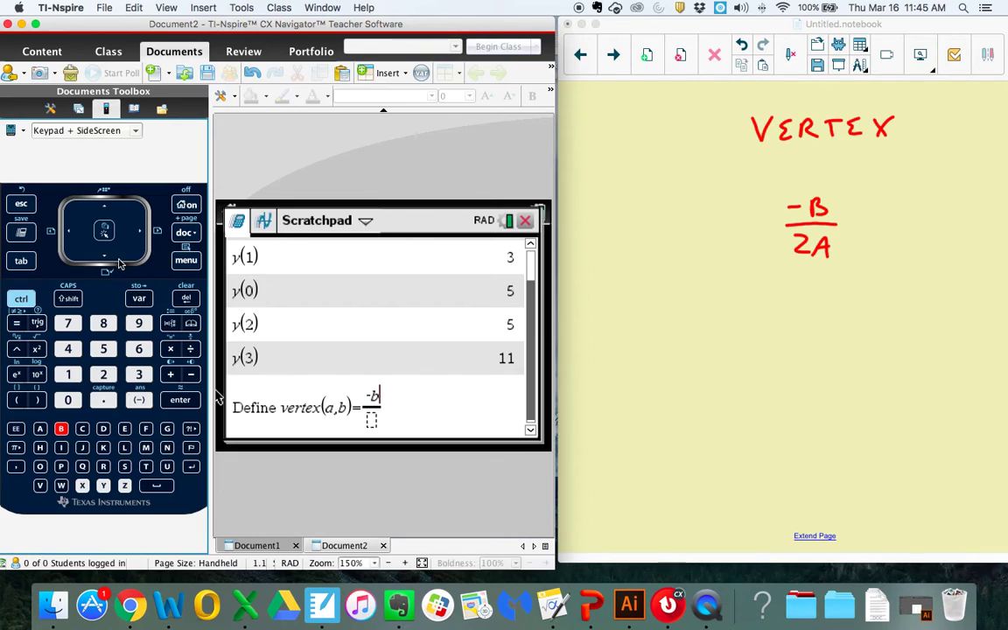
{"action": "left_click", "coordinate": [105, 256]}
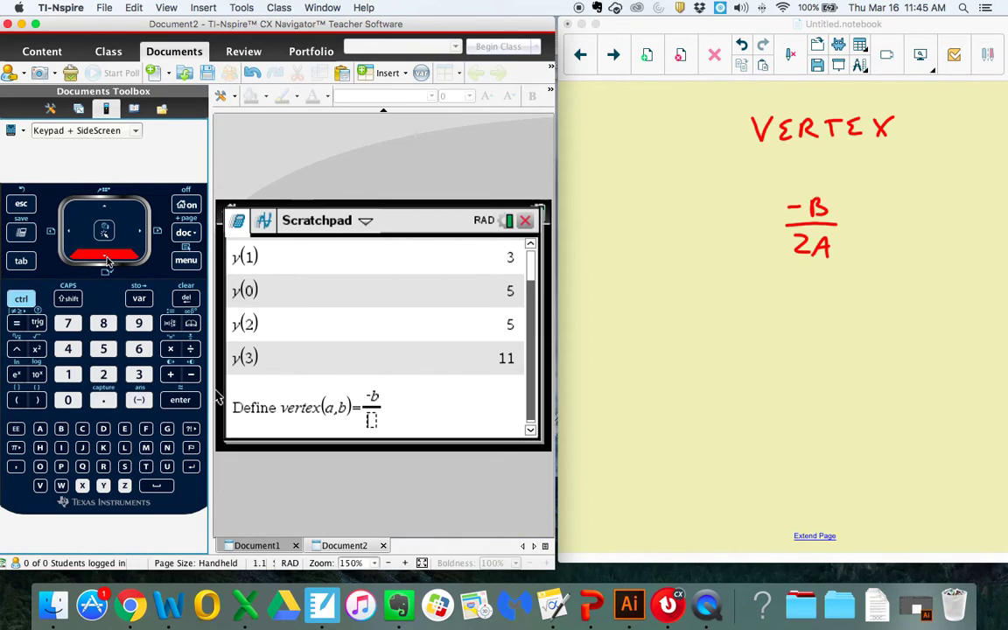
{"action": "left_click", "coordinate": [104, 375]}
{"action": "left_click", "coordinate": [41, 430]}
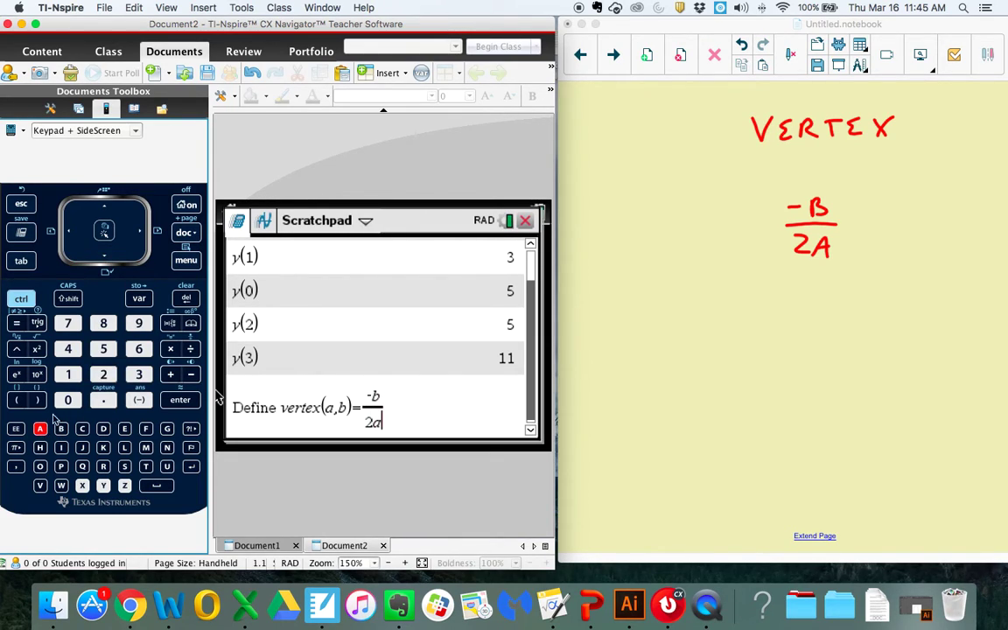
{"action": "left_click", "coordinate": [142, 238]}
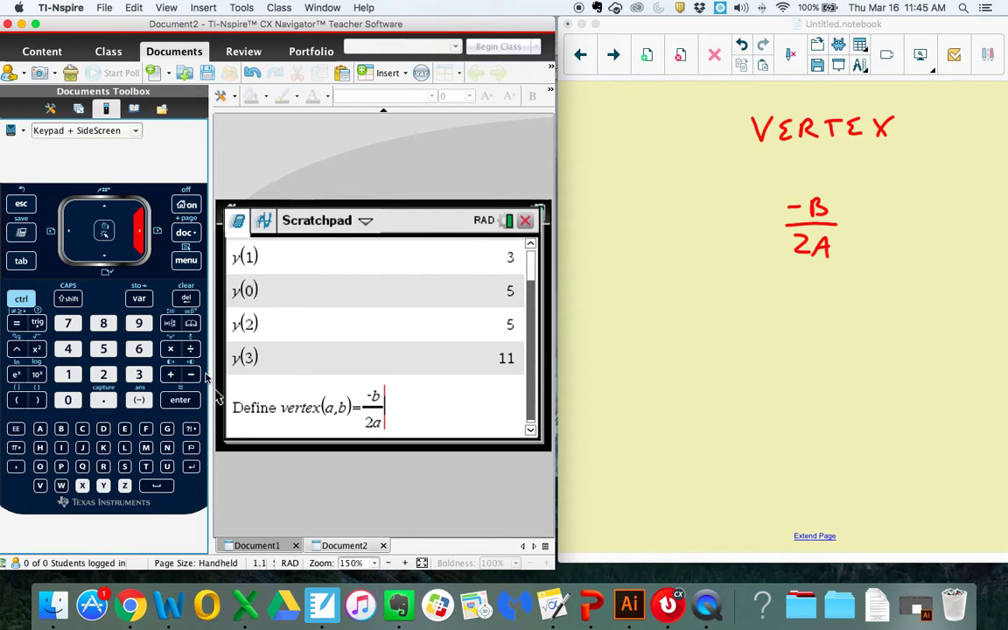
{"action": "left_click", "coordinate": [179, 400]}
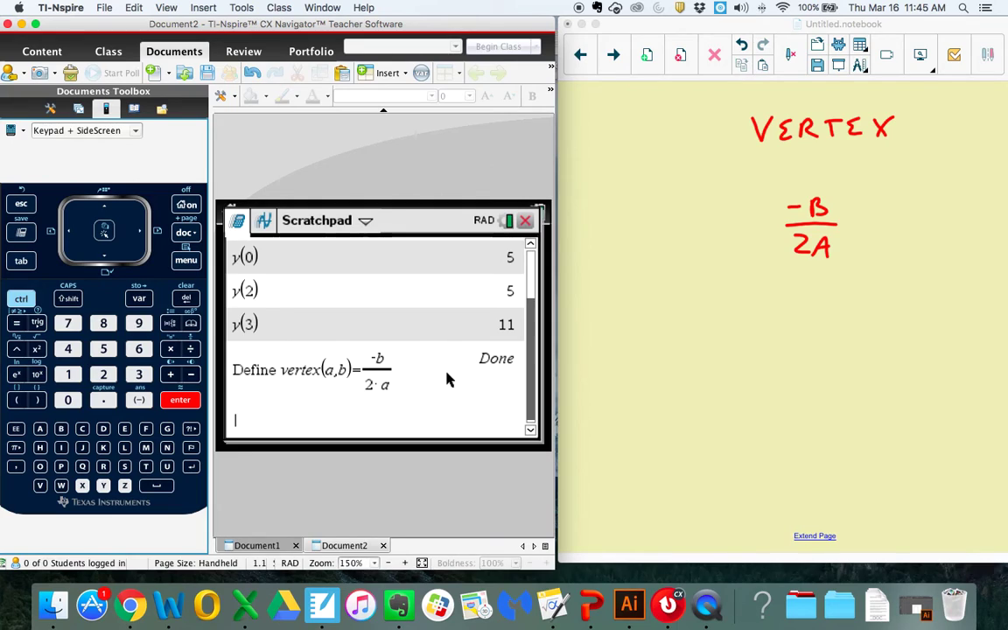
Evaluate vertex(5,7) from the variable list, returning −7/10.
{"action": "left_click", "coordinate": [143, 300]}
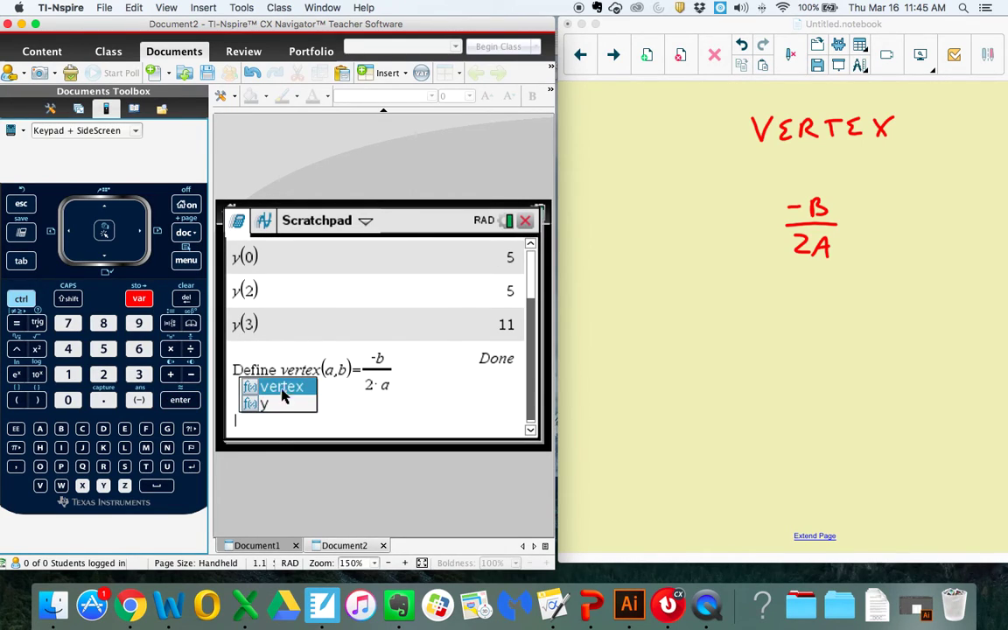
{"action": "left_click", "coordinate": [282, 390]}
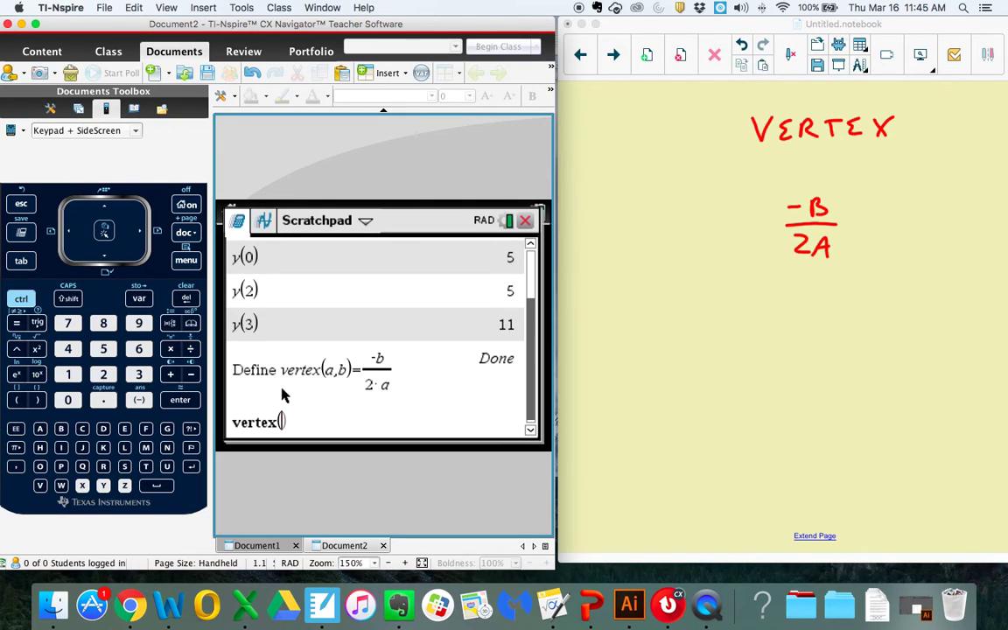
{"action": "left_click", "coordinate": [104, 350]}
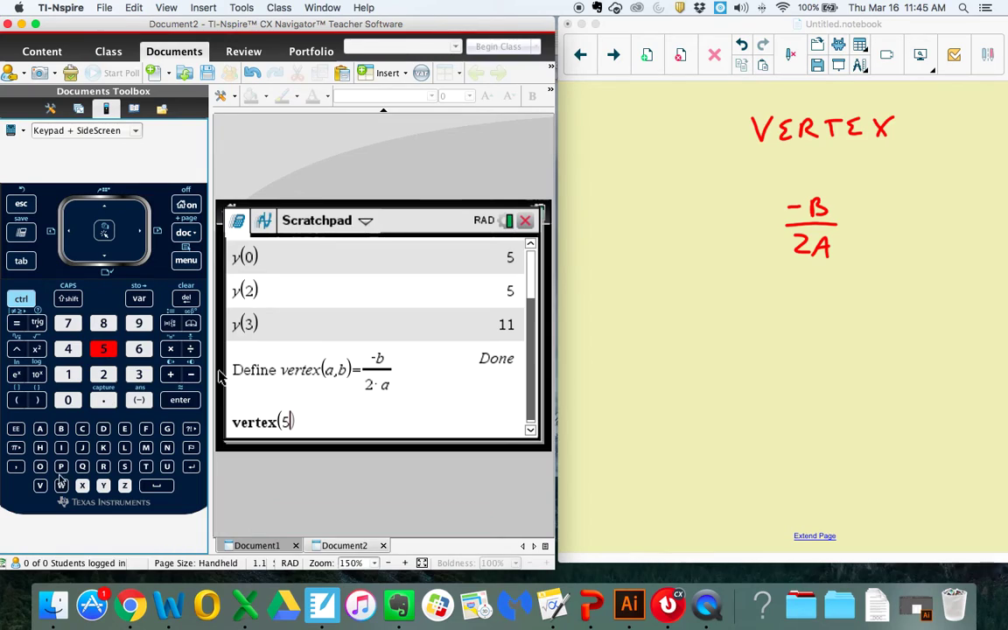
{"action": "left_click", "coordinate": [17, 468]}
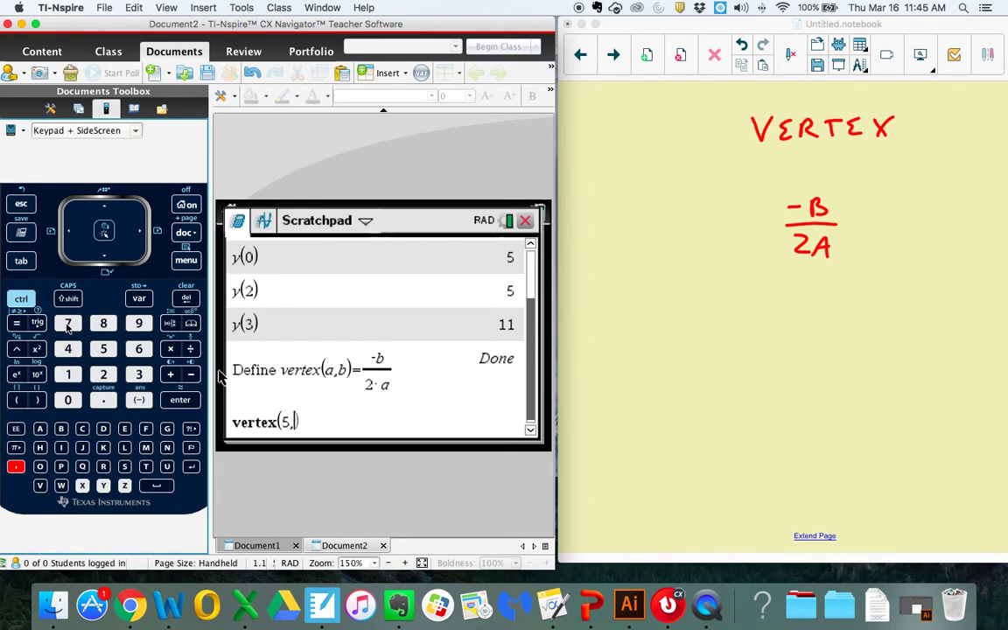
{"action": "left_click", "coordinate": [68, 326]}
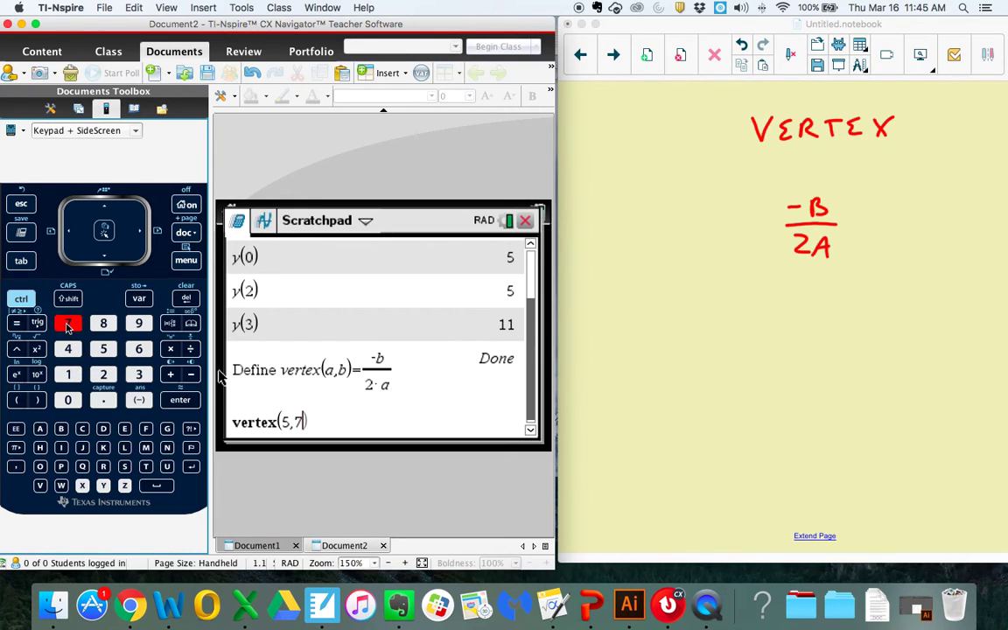
{"action": "left_click", "coordinate": [178, 400]}
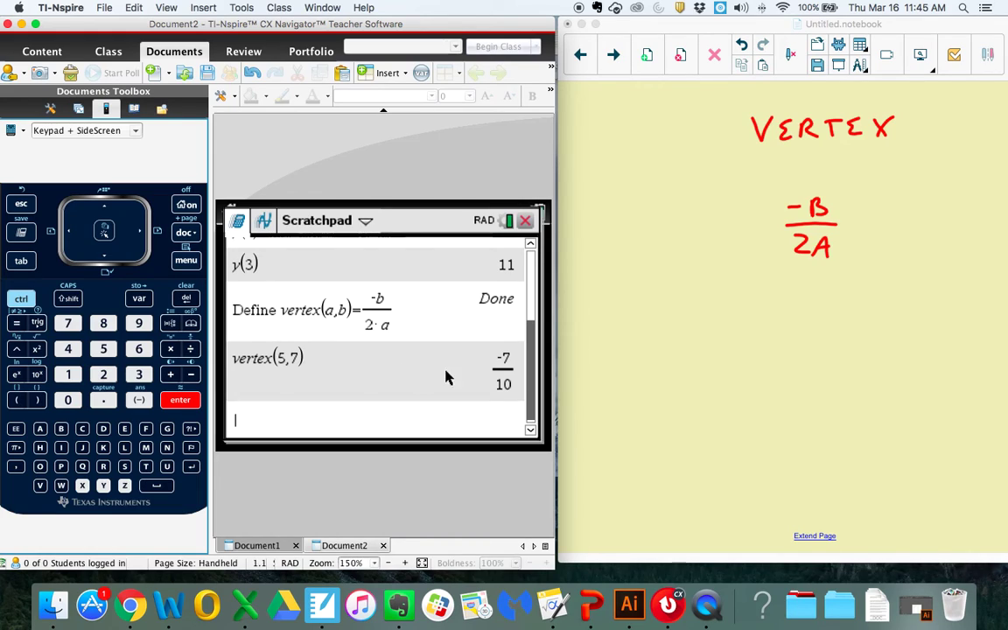